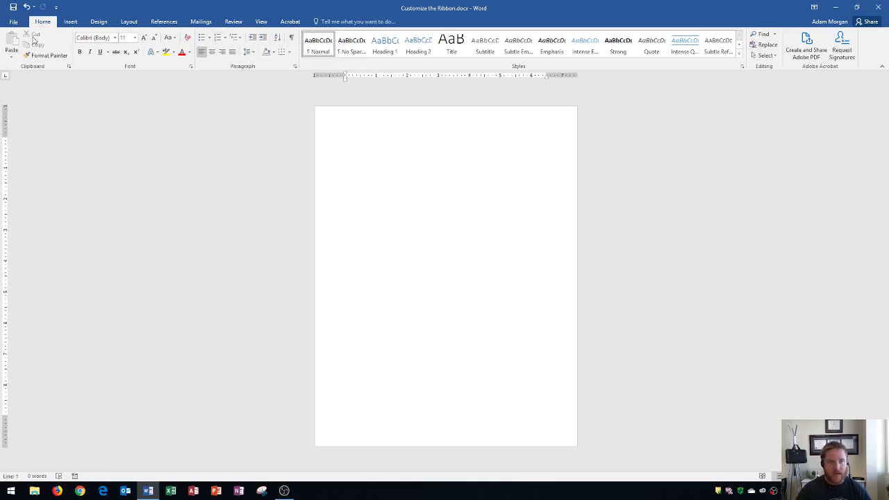
Open Word Options from the File menu at the Customize Ribbon page.
{"action": "left_click", "coordinate": [13, 23]}
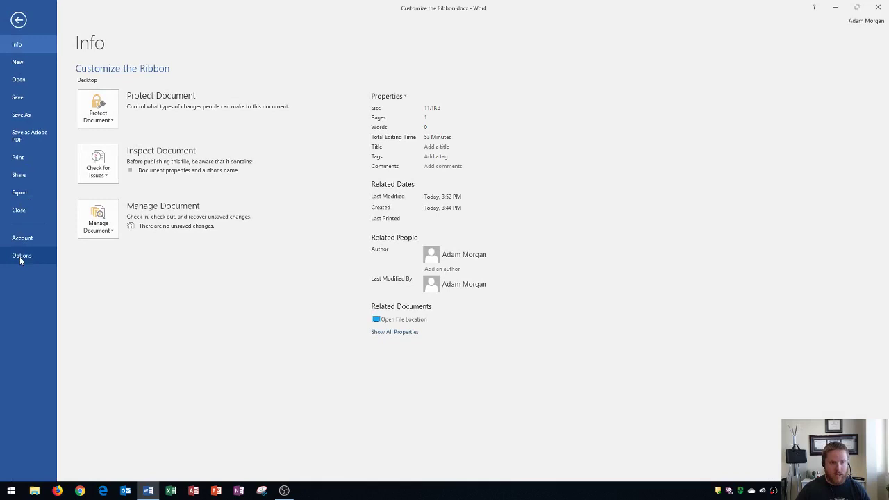
{"action": "left_click", "coordinate": [21, 255]}
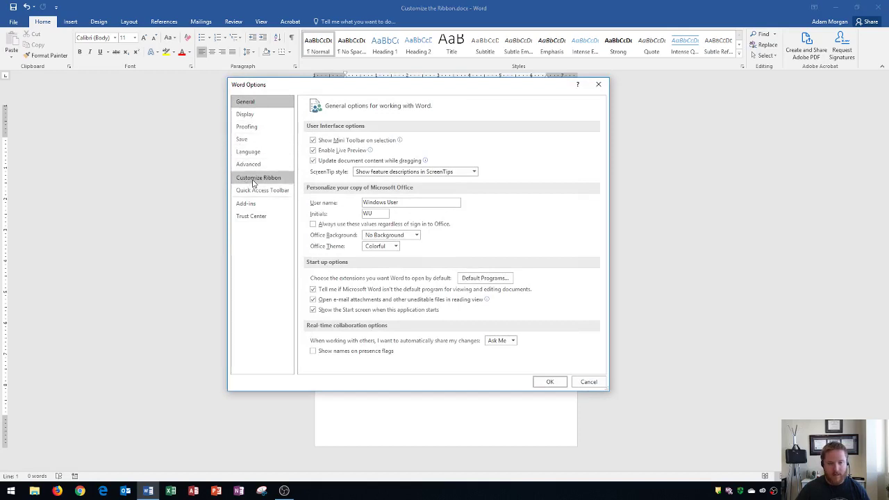
{"action": "left_click", "coordinate": [254, 179]}
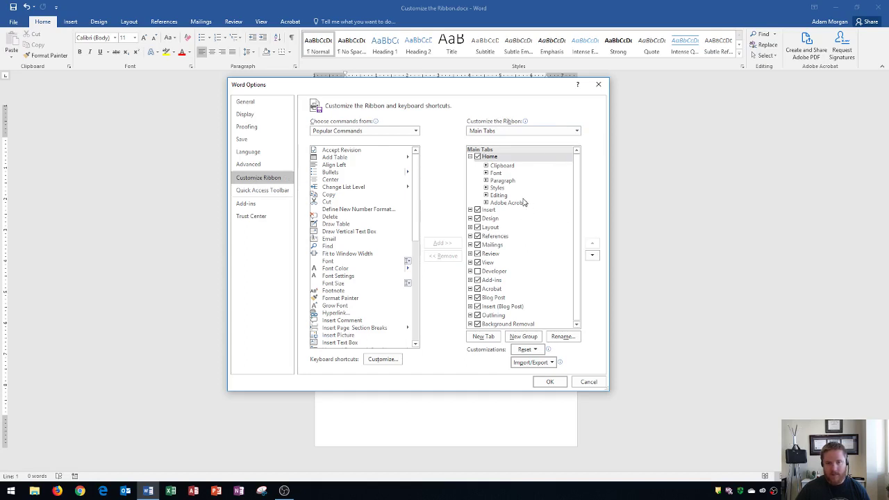
Expand Home and its Clipboard group in the Main Tabs list, then collapse both again.
{"action": "left_click", "coordinate": [470, 157]}
{"action": "left_click", "coordinate": [470, 157]}
{"action": "left_click", "coordinate": [470, 157]}
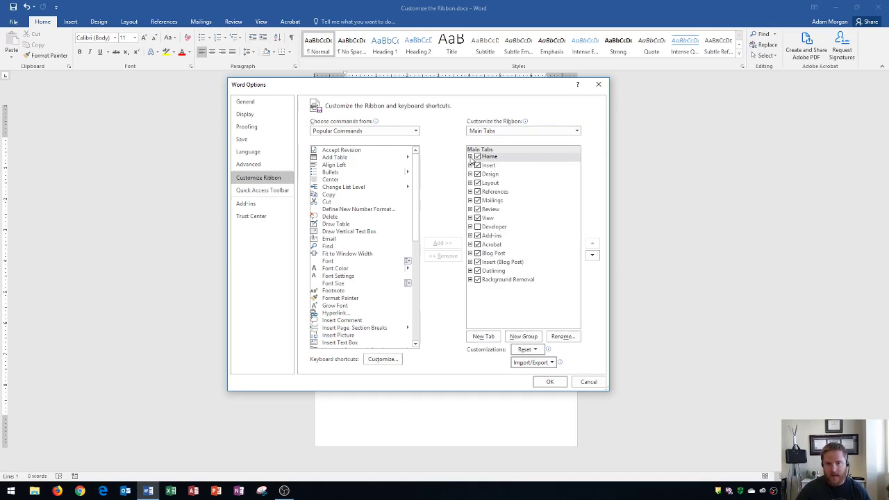
{"action": "left_click", "coordinate": [470, 157]}
{"action": "left_click", "coordinate": [470, 157]}
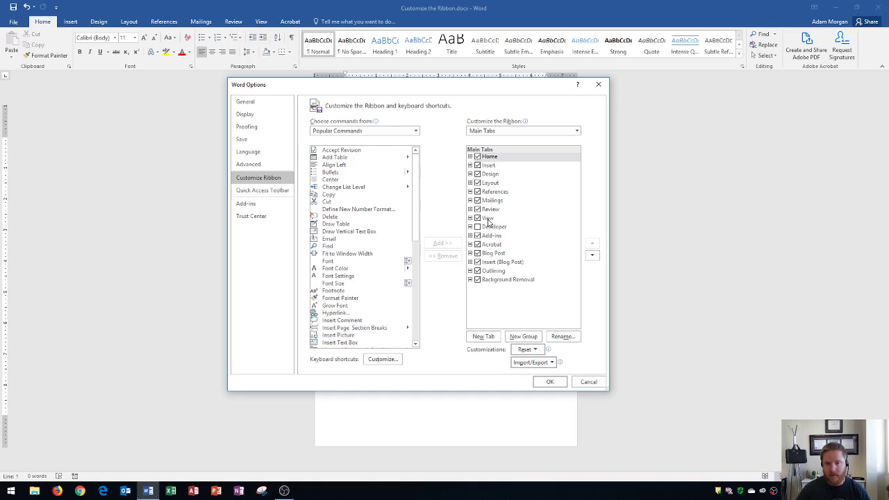
{"action": "left_click", "coordinate": [470, 157]}
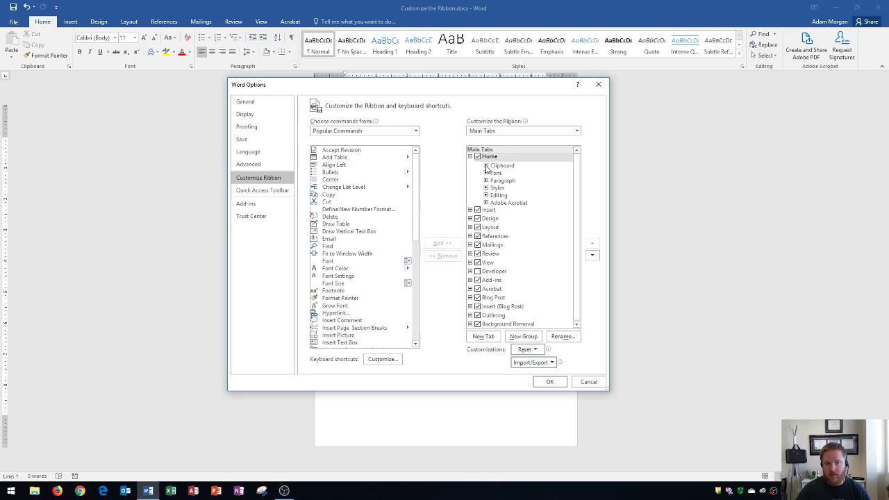
{"action": "left_click", "coordinate": [486, 166]}
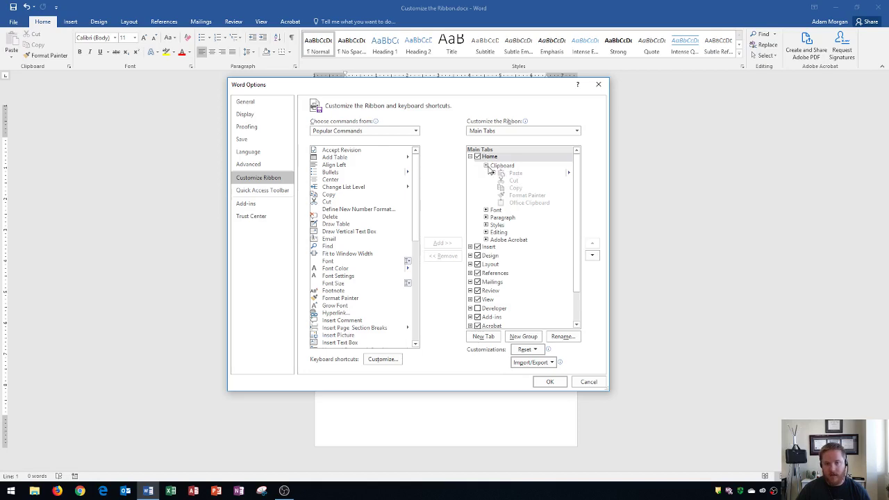
{"action": "left_click", "coordinate": [486, 166]}
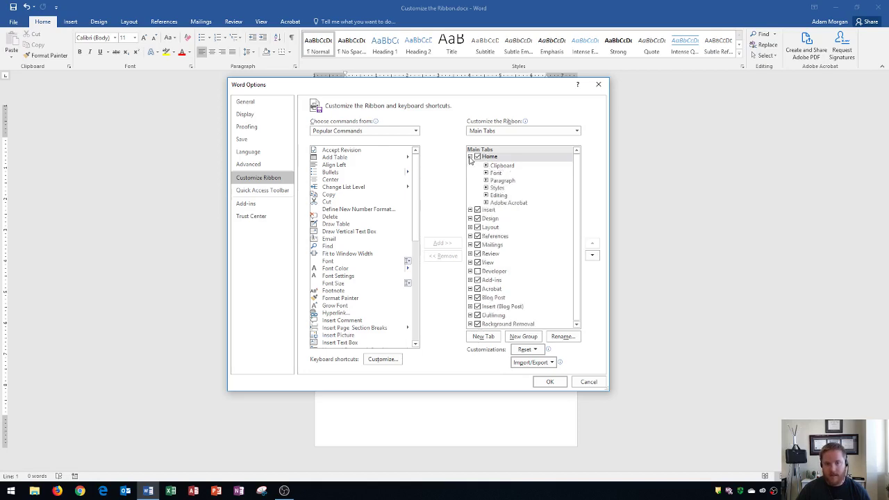
{"action": "left_click", "coordinate": [470, 156]}
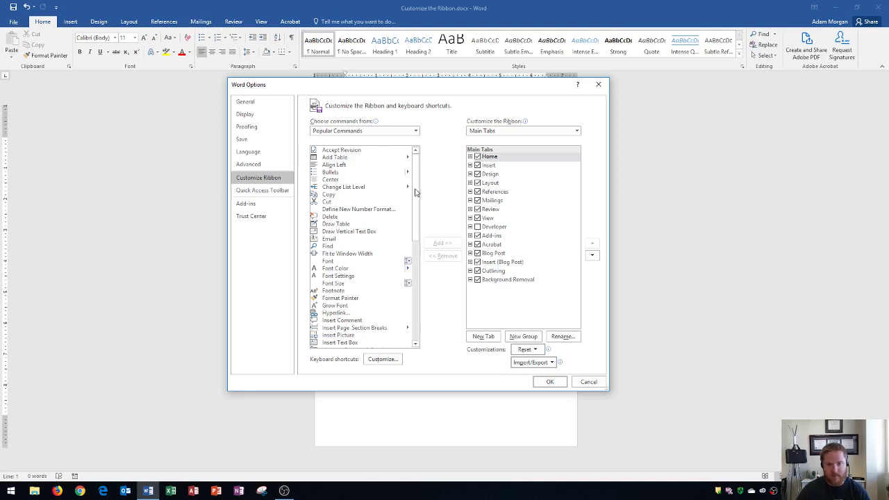
Uncheck the Mailings tab in Main Tabs and apply with OK.
{"action": "left_click", "coordinate": [478, 200]}
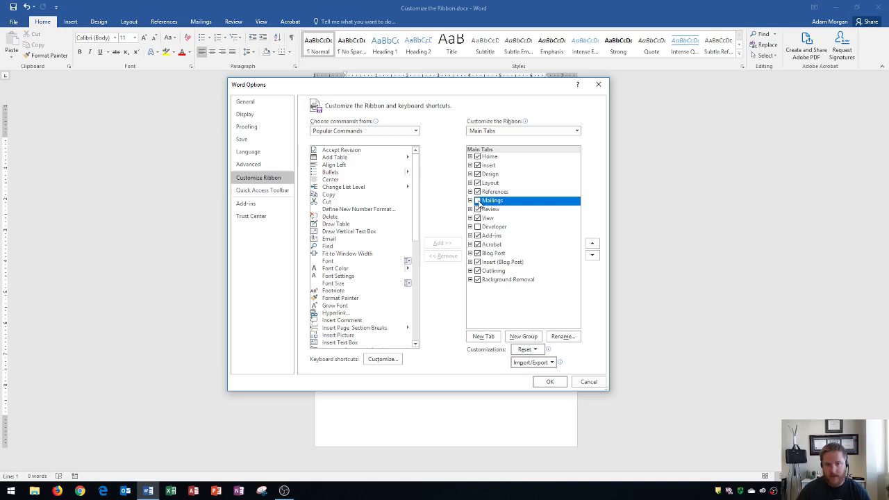
{"action": "left_click", "coordinate": [549, 382]}
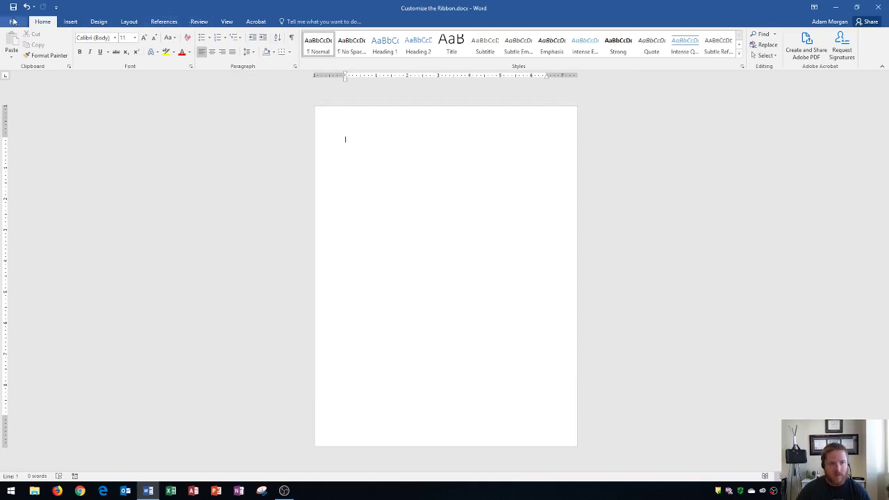
Enable the Developer tab in Customize Ribbon and display its commands on the ribbon.
{"action": "left_click", "coordinate": [15, 22]}
{"action": "left_click", "coordinate": [16, 254]}
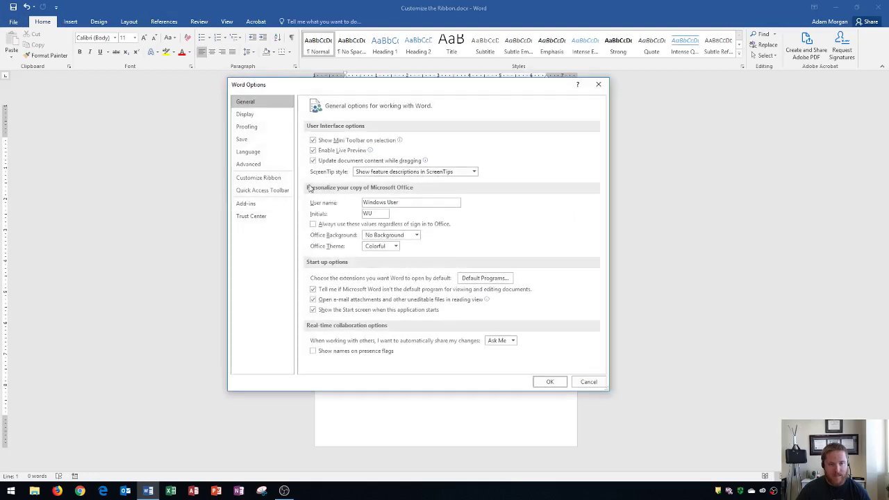
{"action": "left_click", "coordinate": [259, 178]}
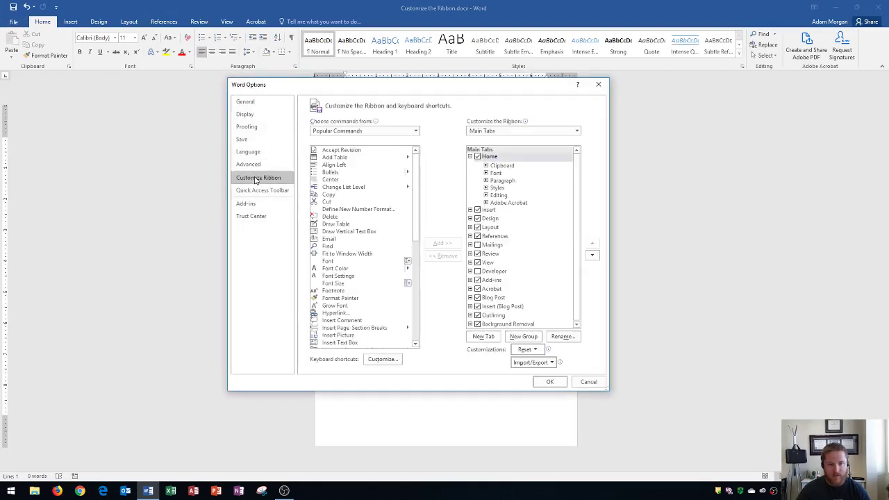
{"action": "left_click", "coordinate": [476, 272]}
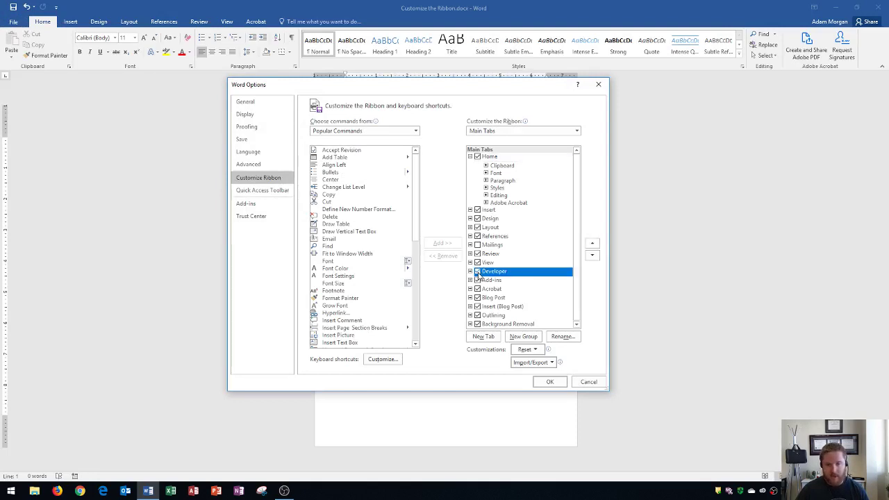
{"action": "left_click", "coordinate": [548, 382]}
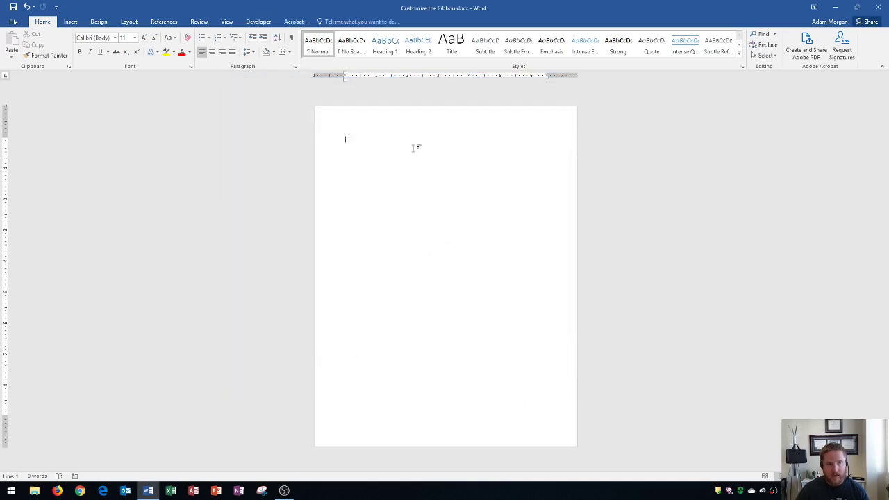
{"action": "left_click", "coordinate": [258, 22]}
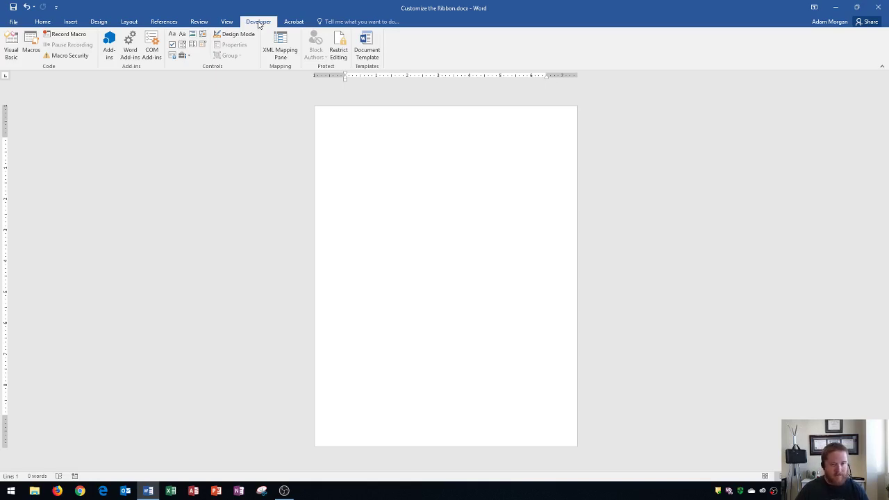
Reopen the Customize Ribbon page and collapse the Developer tab's groups.
{"action": "left_click", "coordinate": [11, 21]}
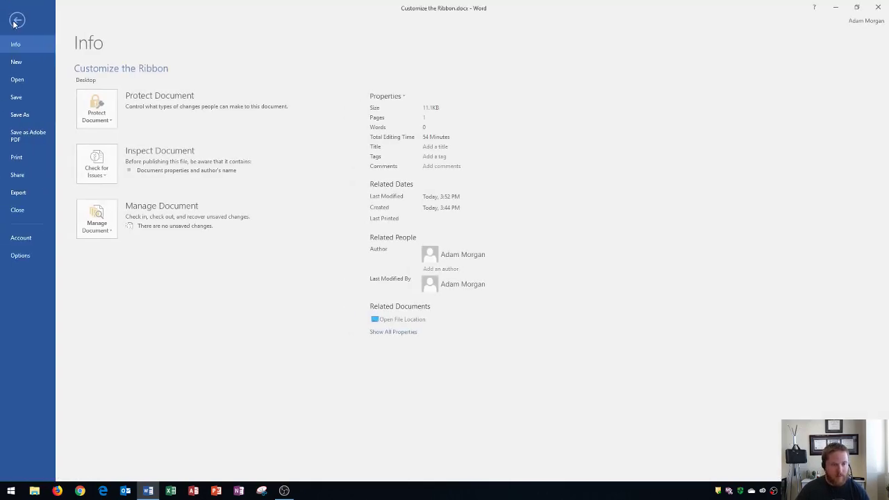
{"action": "left_click", "coordinate": [21, 256]}
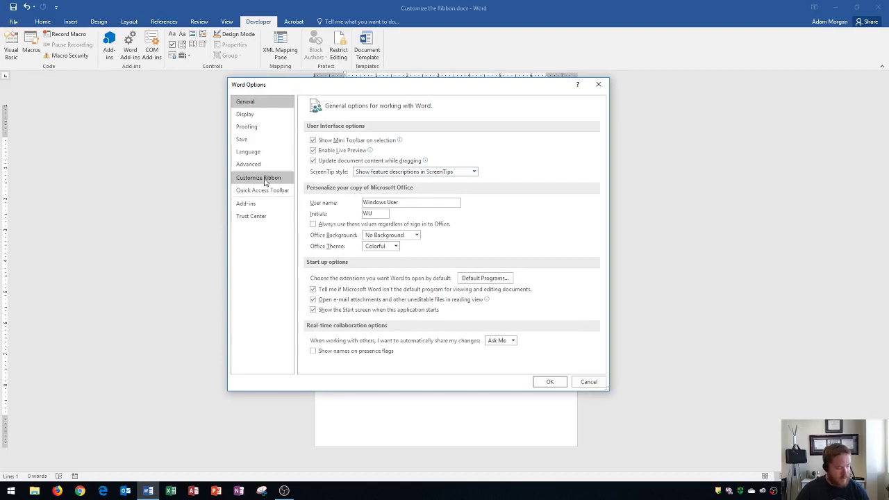
{"action": "left_click", "coordinate": [265, 182]}
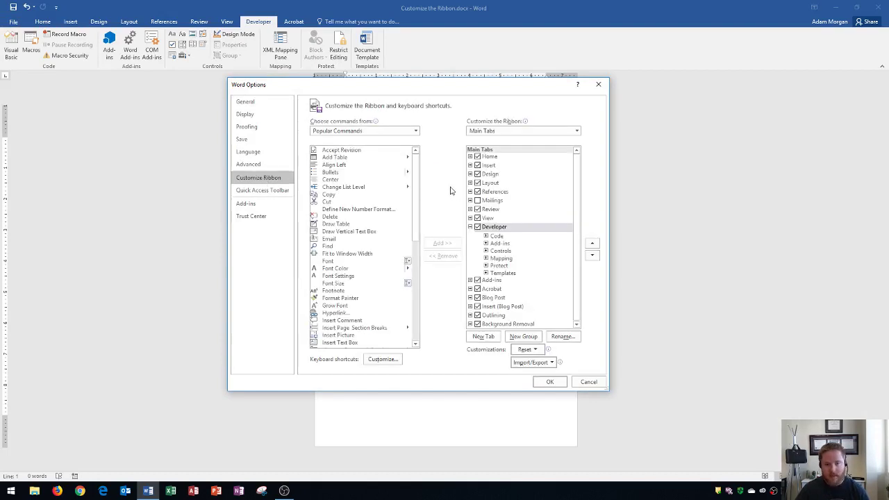
{"action": "left_click", "coordinate": [470, 227]}
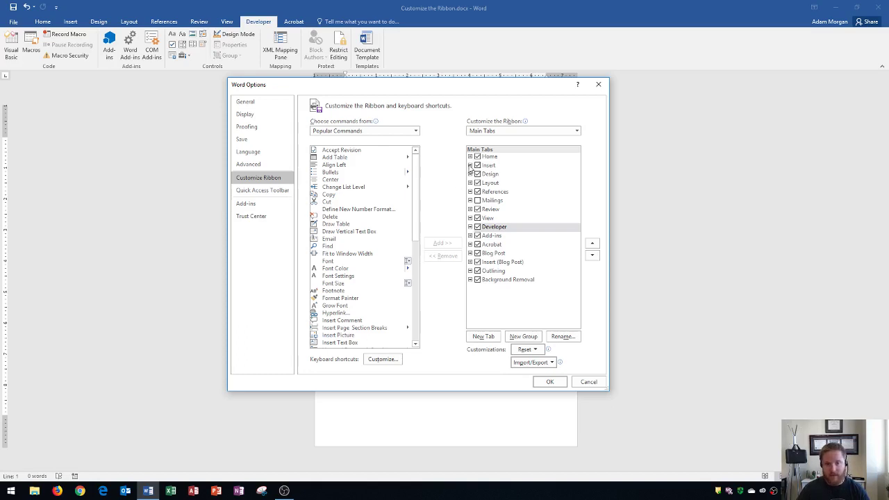
Expand Insert > Illustrations to view Shapes, then collapse the Insert tab again.
{"action": "left_click", "coordinate": [470, 165]}
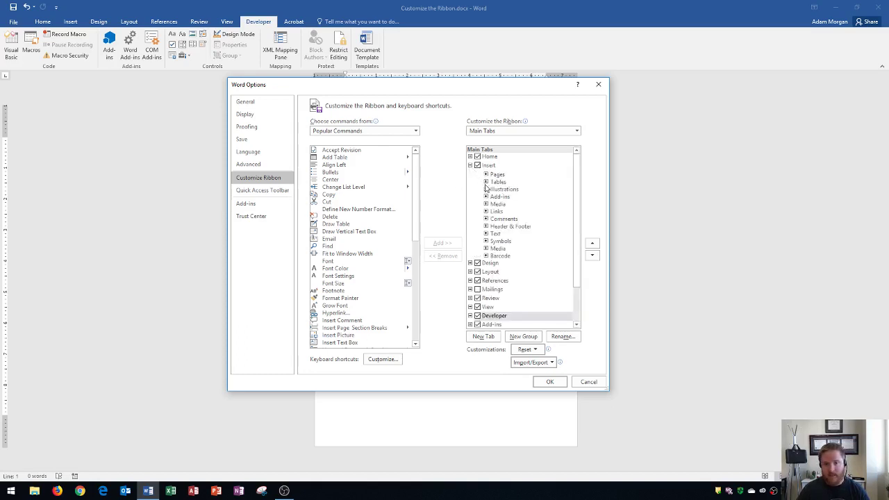
{"action": "left_click", "coordinate": [486, 189]}
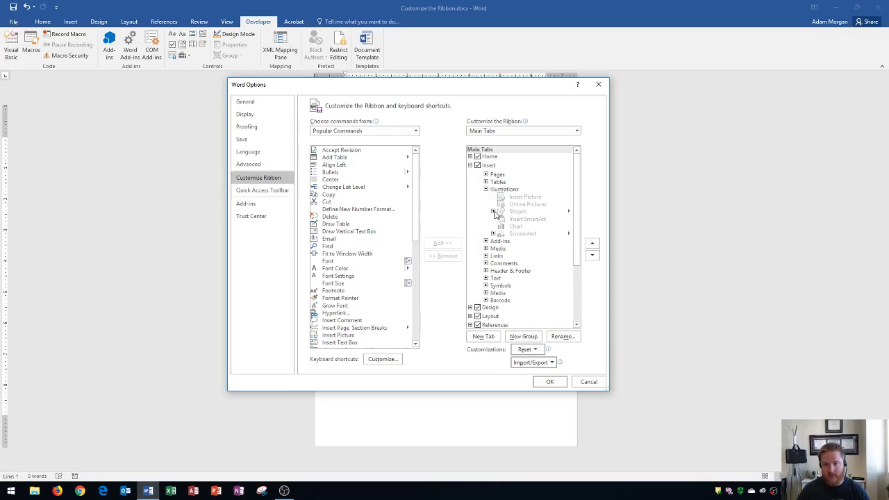
{"action": "left_click", "coordinate": [486, 190]}
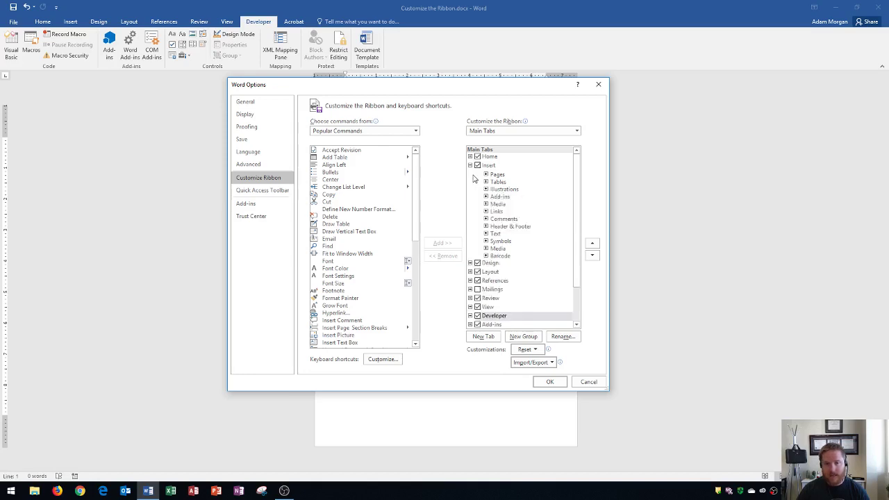
{"action": "left_click", "coordinate": [469, 166]}
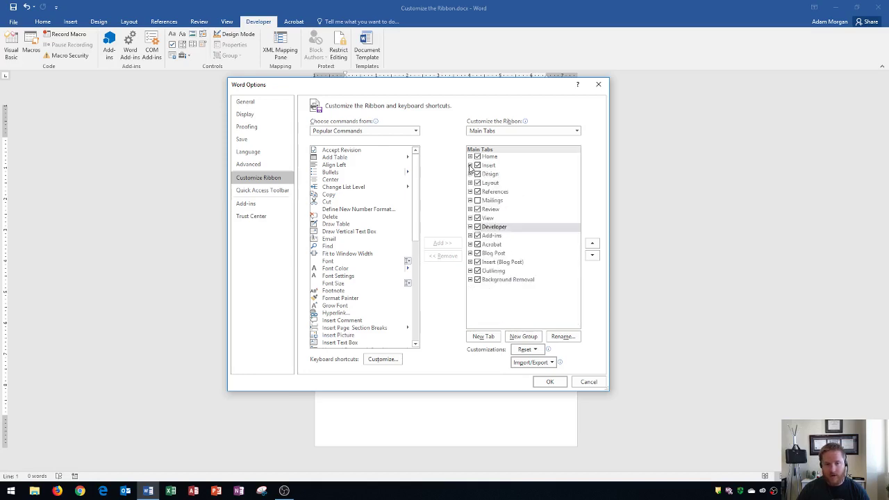
Add a new custom tab and rename it MyShapes.
{"action": "left_click", "coordinate": [482, 337]}
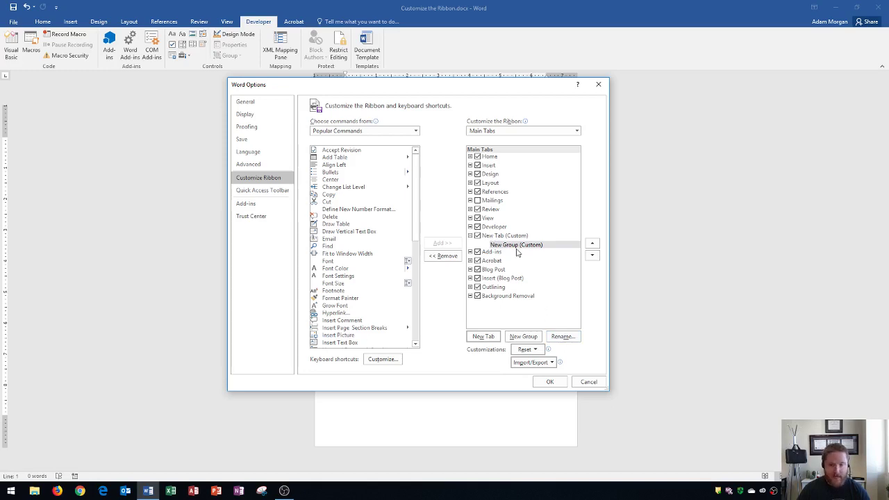
{"action": "left_click", "coordinate": [491, 236]}
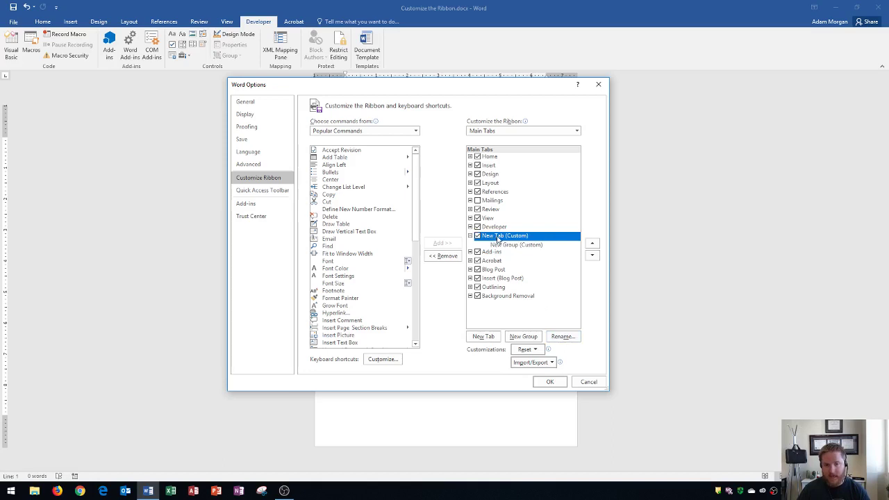
{"action": "left_click", "coordinate": [561, 336]}
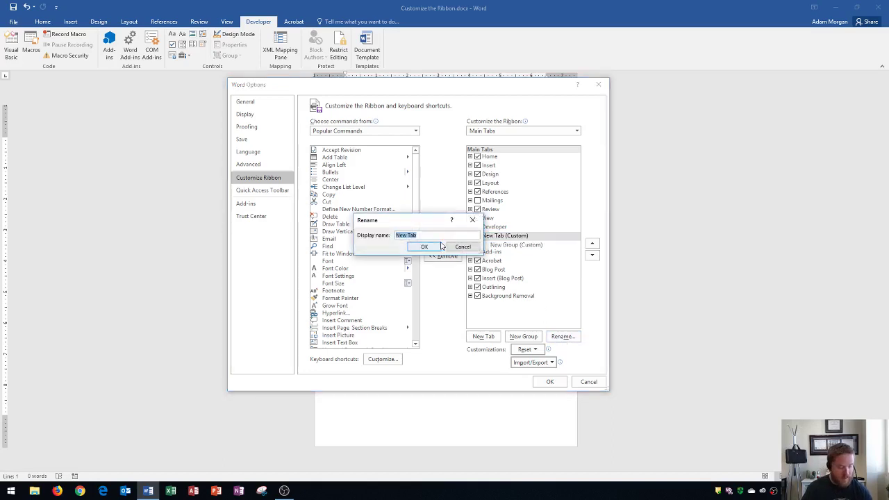
{"action": "type", "text": "MyShapes"}
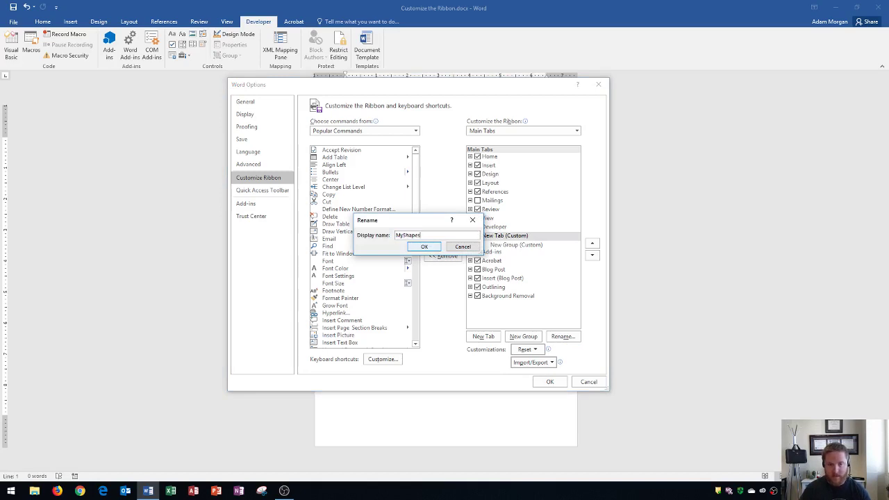
{"action": "key", "text": "Return"}
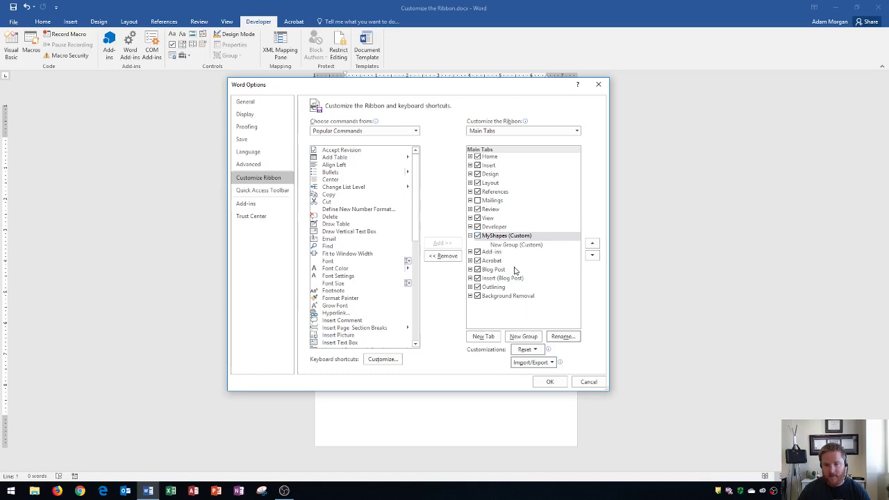
Apply the changes, check the empty MyShapes tab, and reopen Customize Ribbon.
{"action": "left_click", "coordinate": [556, 386]}
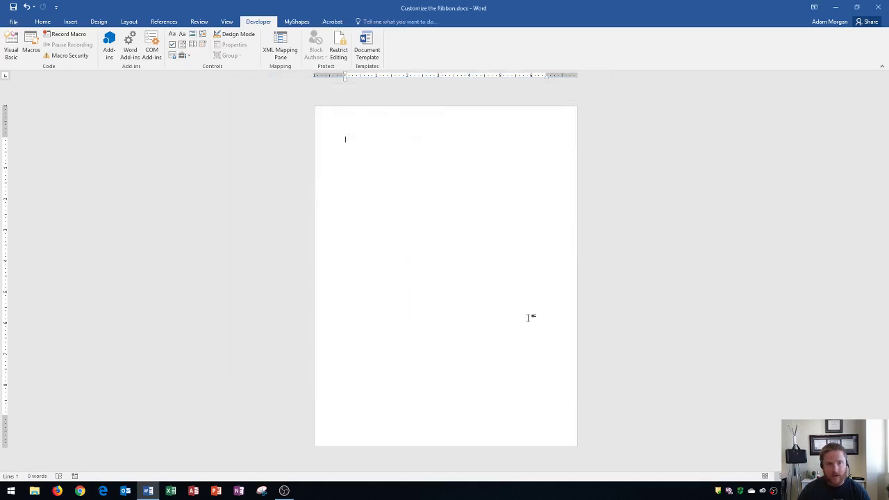
{"action": "left_click", "coordinate": [301, 23]}
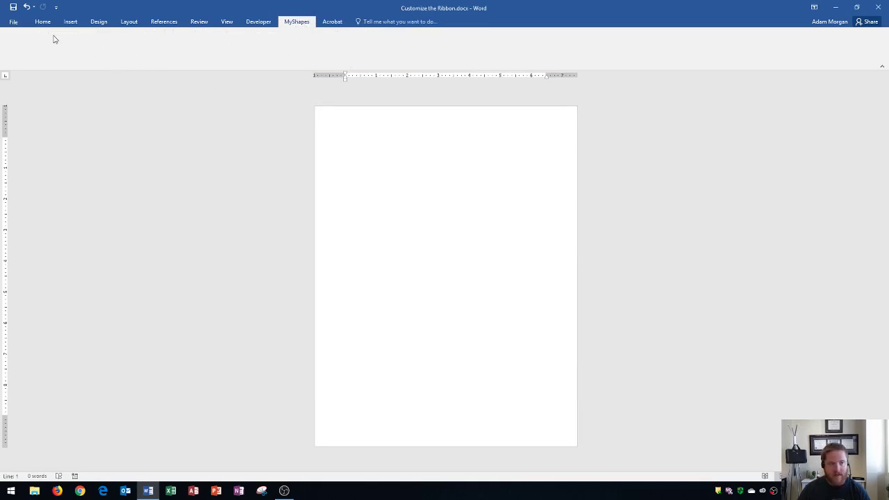
{"action": "left_click", "coordinate": [12, 26]}
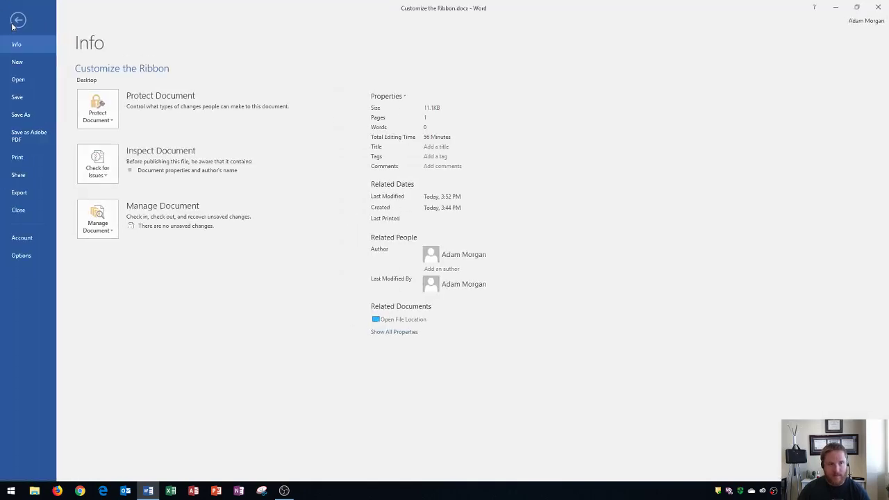
{"action": "left_click", "coordinate": [39, 266]}
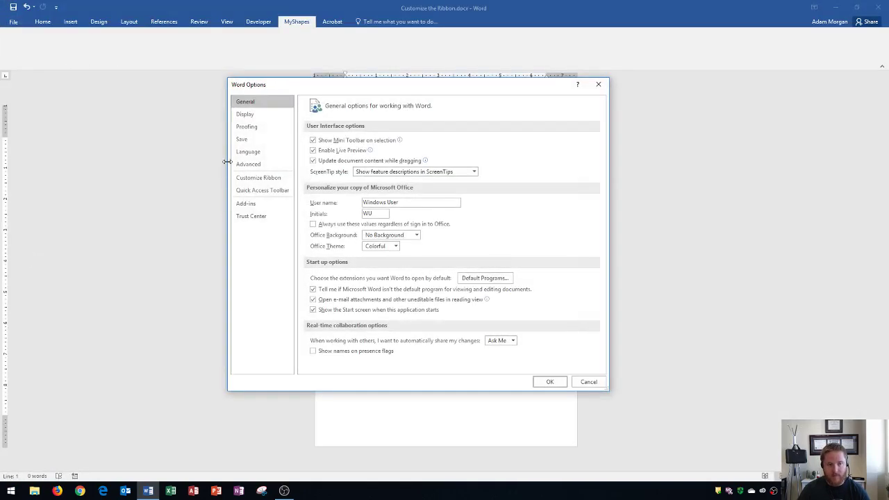
{"action": "left_click", "coordinate": [252, 179]}
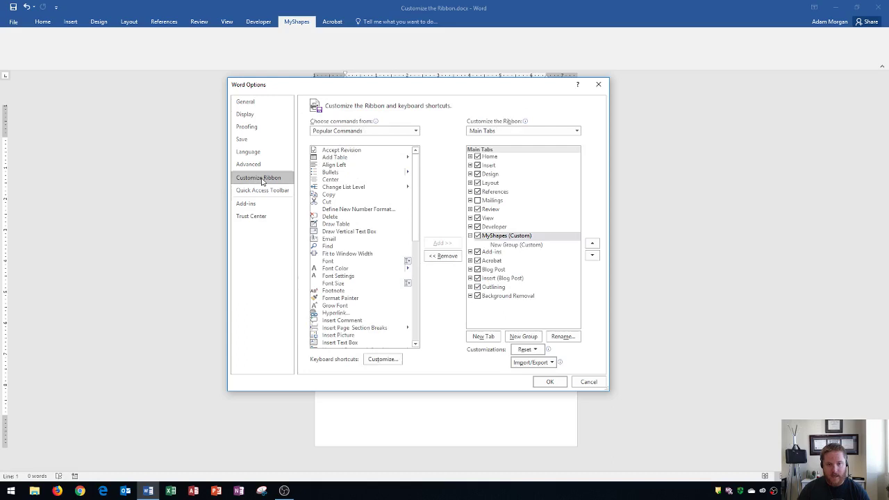
Rename the MyShapes tab's New Group to Curved Shapes.
{"action": "left_click", "coordinate": [504, 246]}
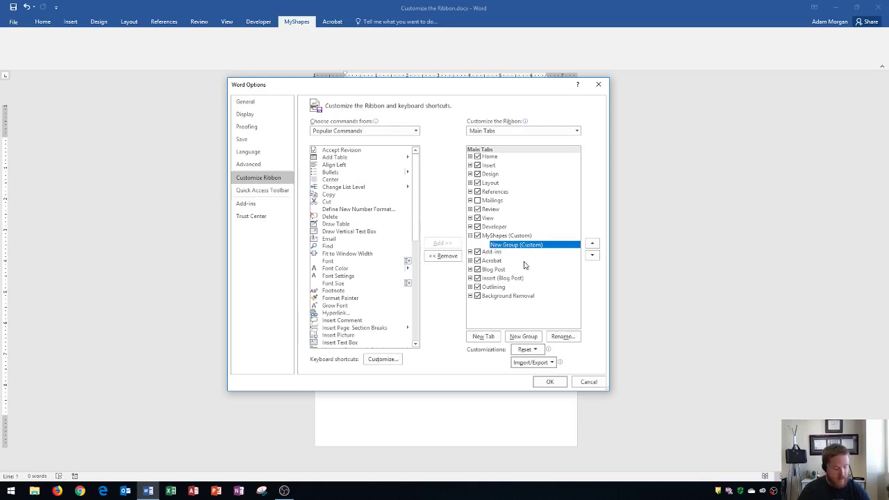
{"action": "left_click", "coordinate": [563, 337]}
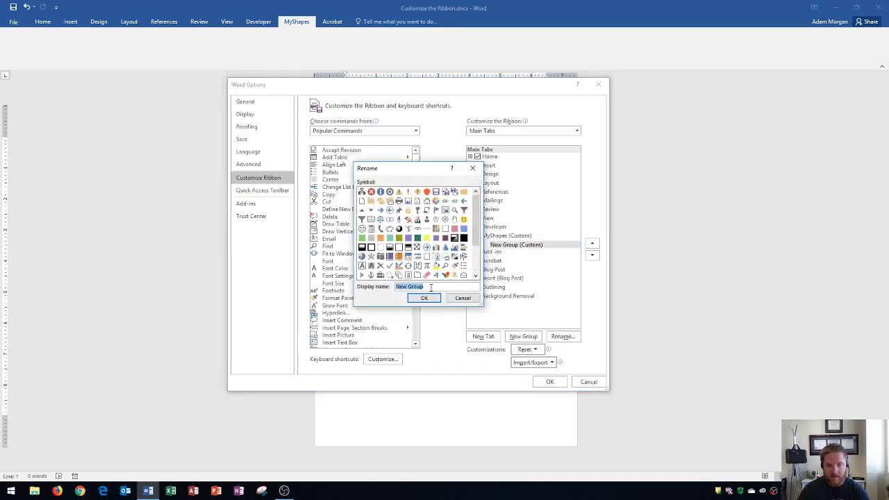
{"action": "type", "text": "Cu"}
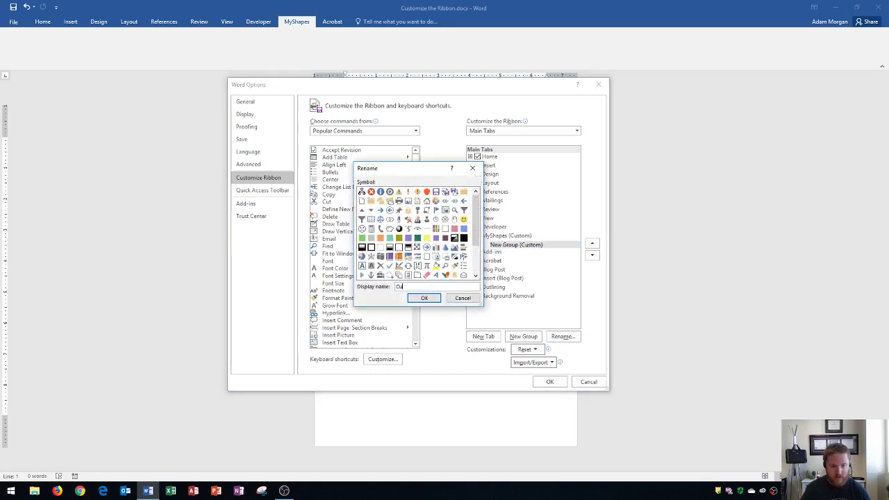
{"action": "type", "text": "rved Shapes"}
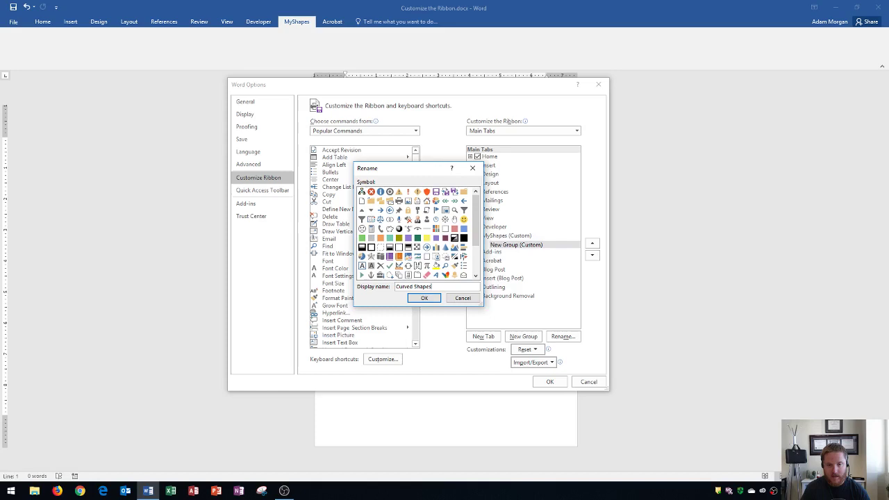
{"action": "left_click", "coordinate": [423, 300]}
{"action": "left_click", "coordinate": [495, 236]}
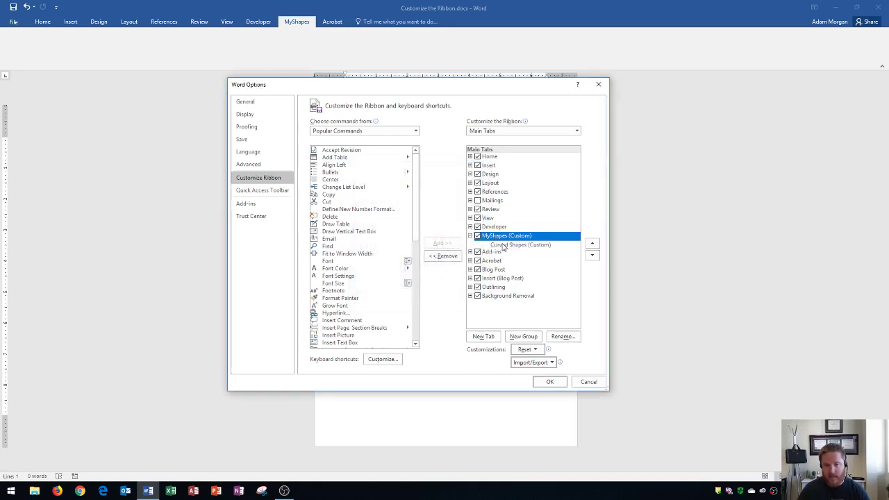
{"action": "left_click", "coordinate": [503, 245]}
Move MyShapes to the top of Main Tabs, ahead of Home, and apply with OK.
{"action": "left_click", "coordinate": [492, 236]}
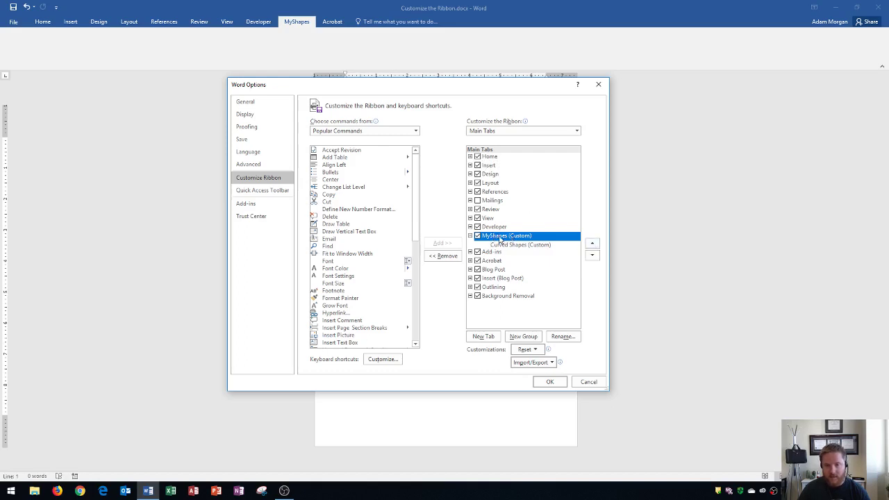
{"action": "left_click", "coordinate": [592, 246]}
{"action": "left_click", "coordinate": [592, 246]}
{"action": "left_click", "coordinate": [593, 246]}
{"action": "left_click", "coordinate": [592, 246]}
{"action": "left_click", "coordinate": [592, 245]}
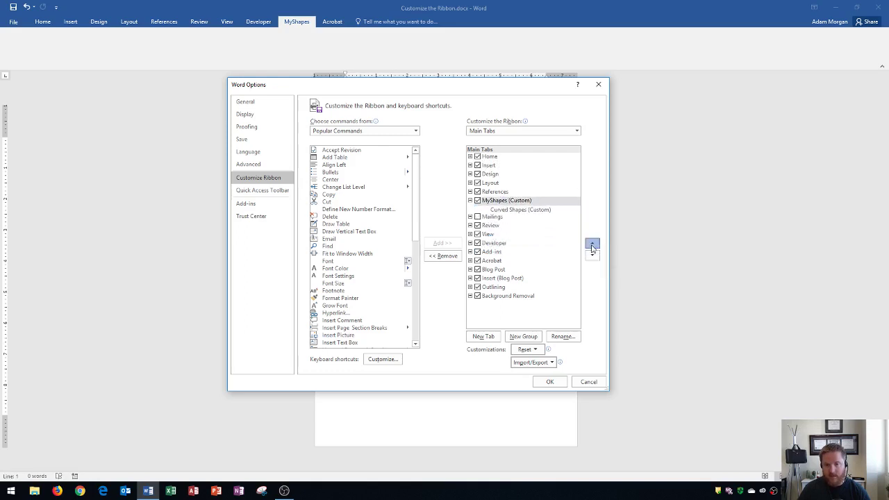
{"action": "left_click", "coordinate": [592, 246]}
{"action": "left_click", "coordinate": [592, 246]}
{"action": "left_click", "coordinate": [592, 246]}
{"action": "left_click", "coordinate": [592, 246]}
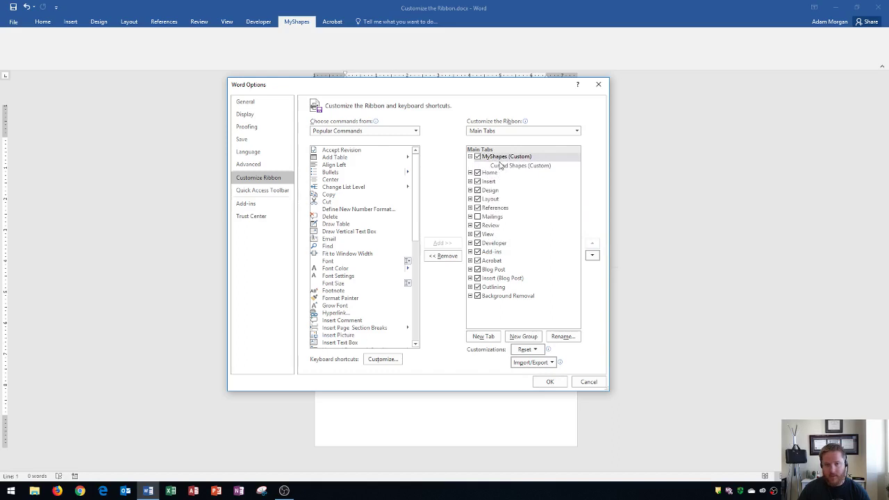
{"action": "left_click", "coordinate": [549, 381]}
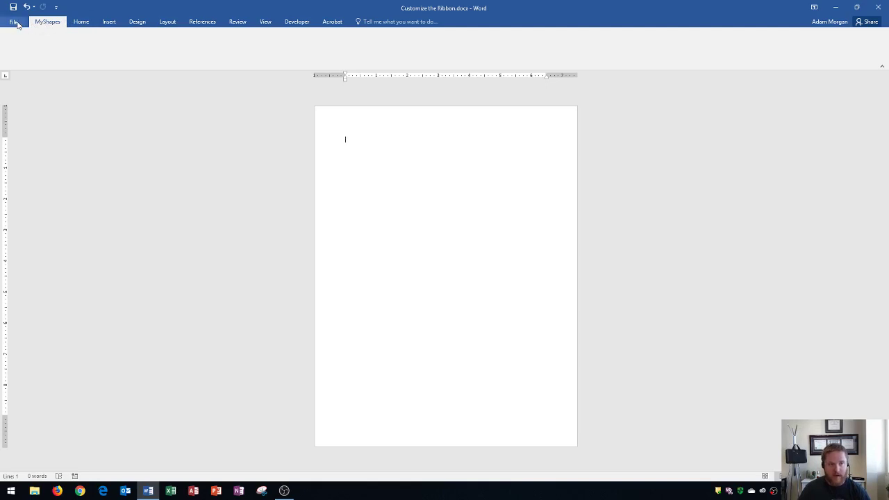
Reopen Word Options at the Customize Ribbon page.
{"action": "left_click", "coordinate": [13, 21]}
{"action": "left_click", "coordinate": [30, 258]}
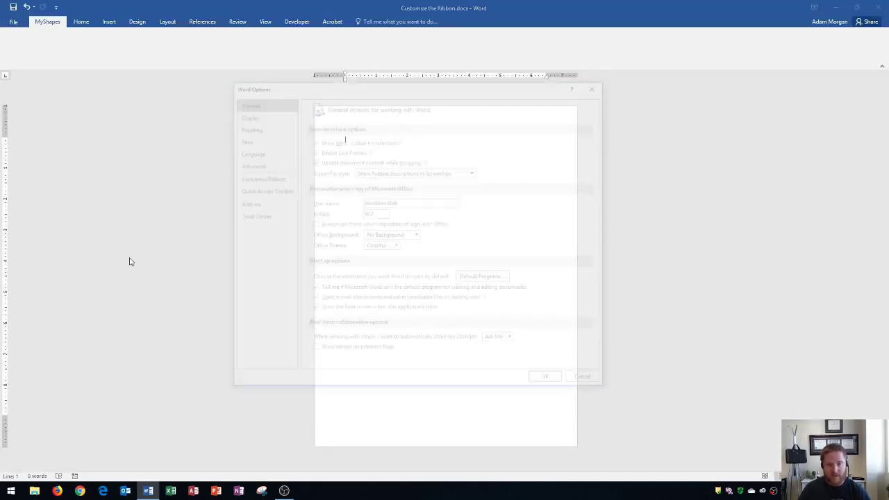
{"action": "left_click", "coordinate": [255, 179]}
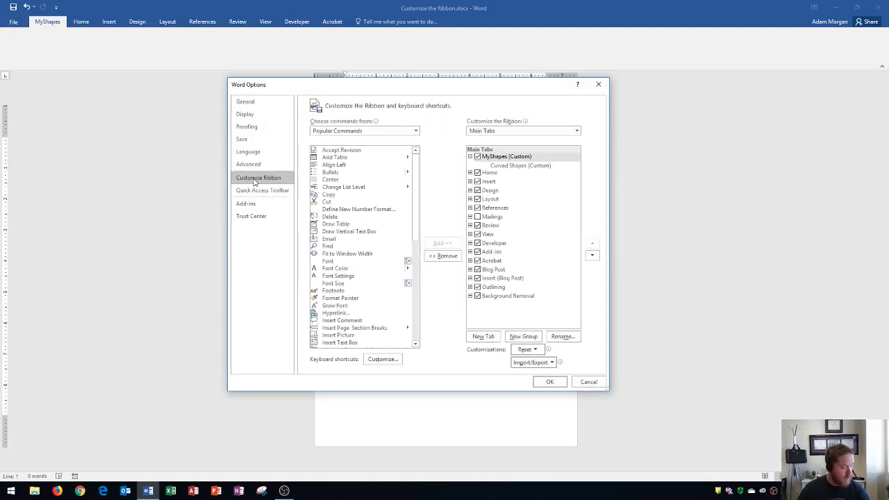
Add a new group after Curved Shapes and name it Angular Shapes.
{"action": "left_click", "coordinate": [513, 166]}
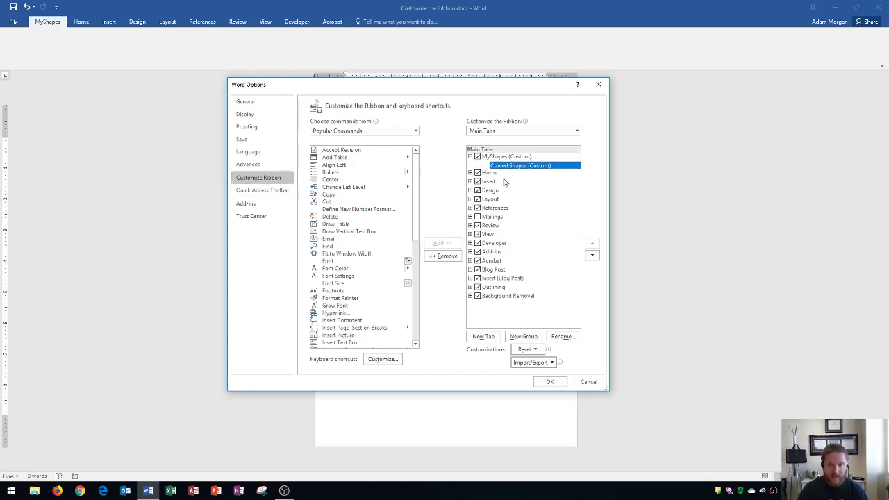
{"action": "left_click", "coordinate": [520, 338]}
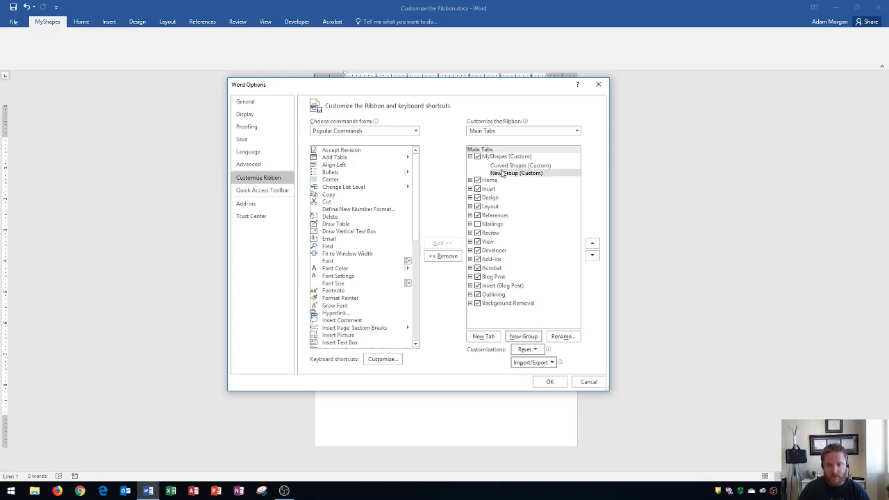
{"action": "left_click", "coordinate": [504, 174]}
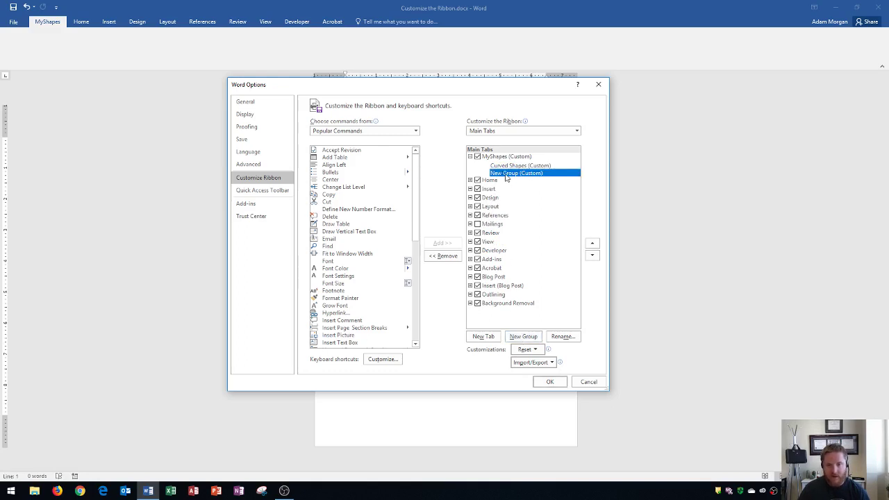
{"action": "left_click", "coordinate": [562, 336]}
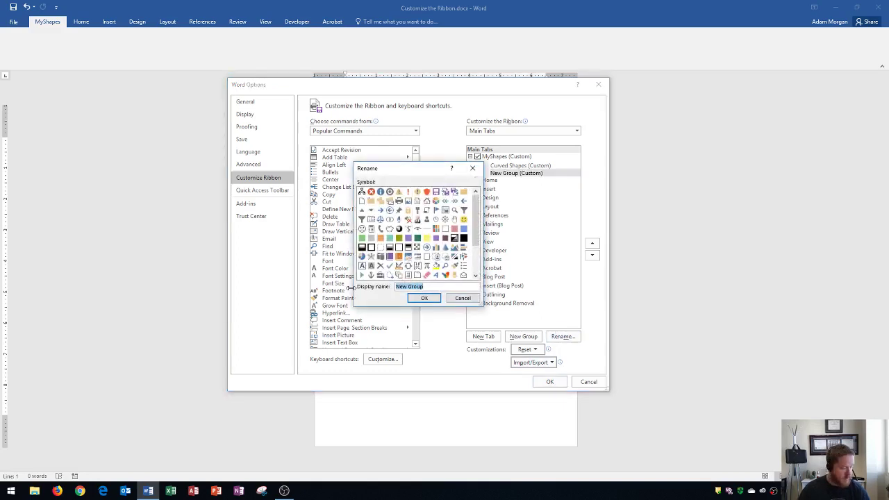
{"action": "type", "text": "Angular Shapes"}
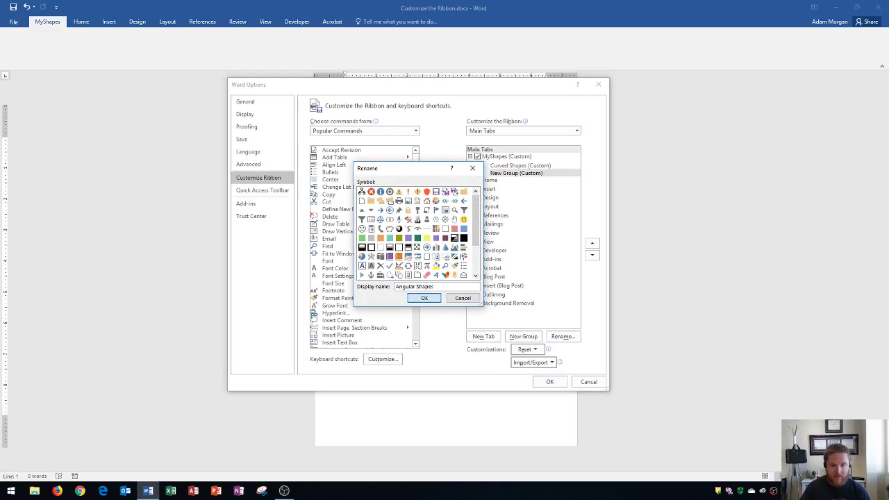
{"action": "key", "text": "Return"}
Add another group under Angular Shapes and name it Connectors.
{"action": "left_click", "coordinate": [523, 336]}
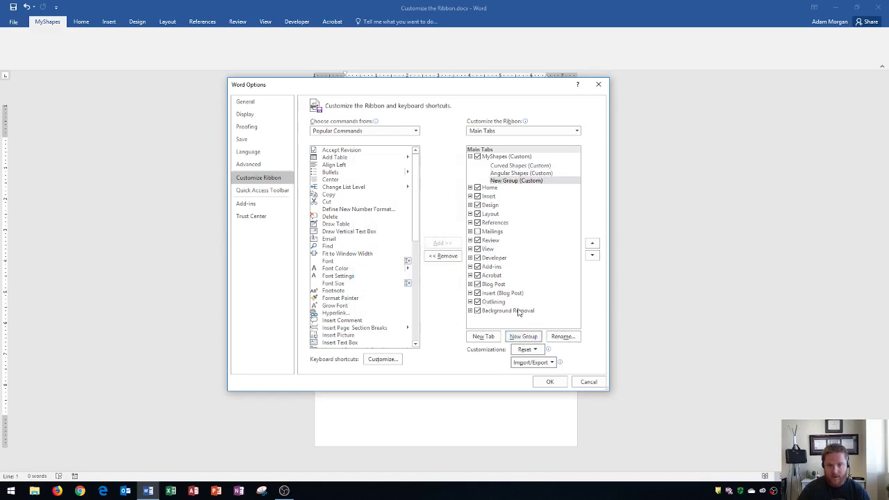
{"action": "left_click", "coordinate": [562, 338]}
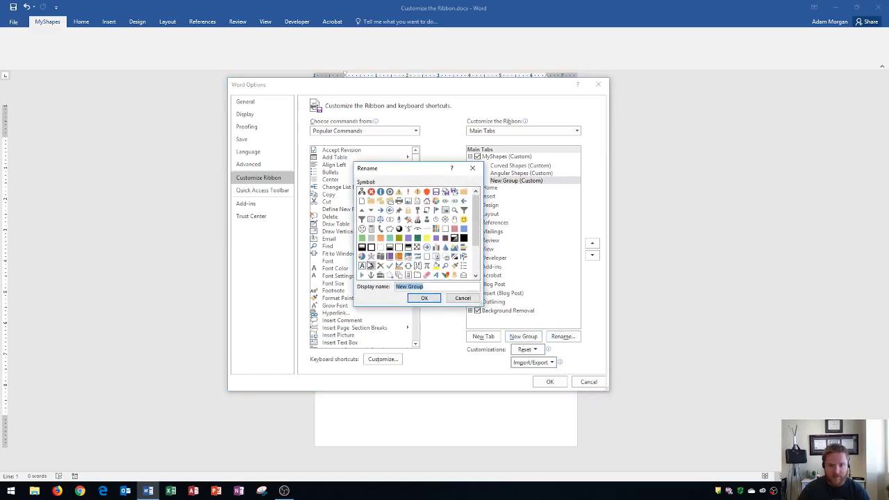
{"action": "type", "text": "Connectors"}
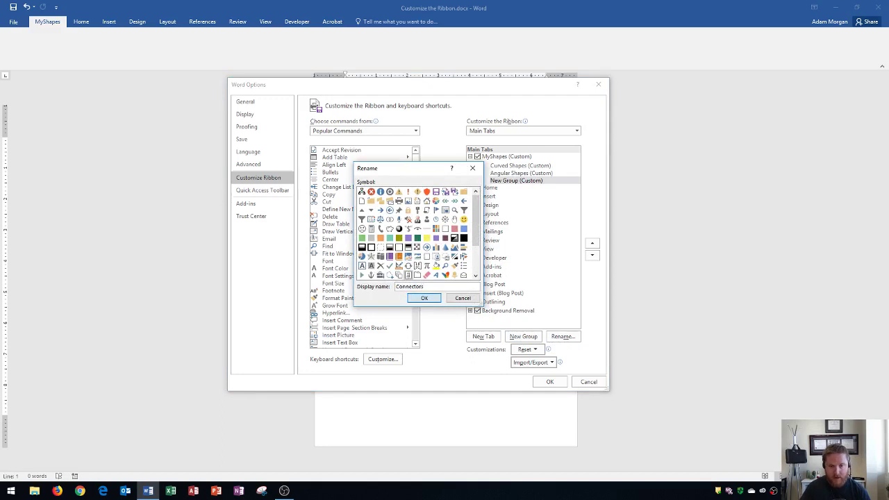
{"action": "key", "text": "Return"}
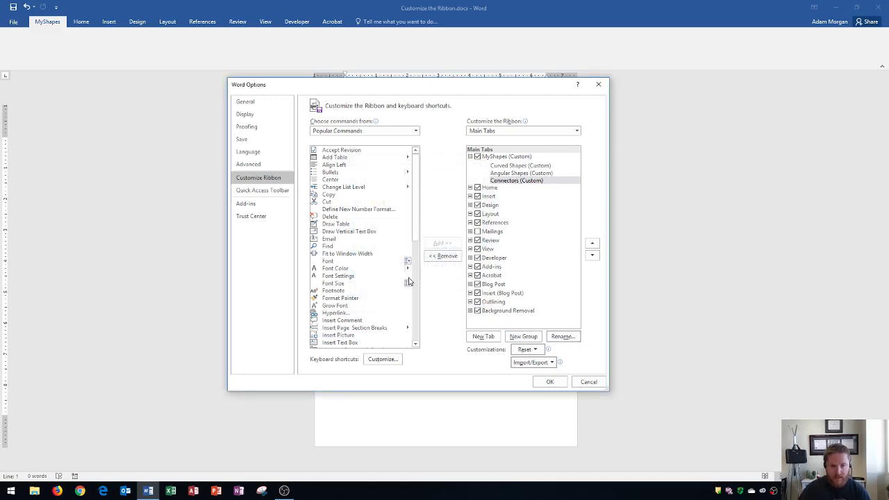
Add a group named Quick Erase below Connectors, then select Curved Shapes.
{"action": "left_click", "coordinate": [527, 340]}
{"action": "left_click", "coordinate": [554, 340]}
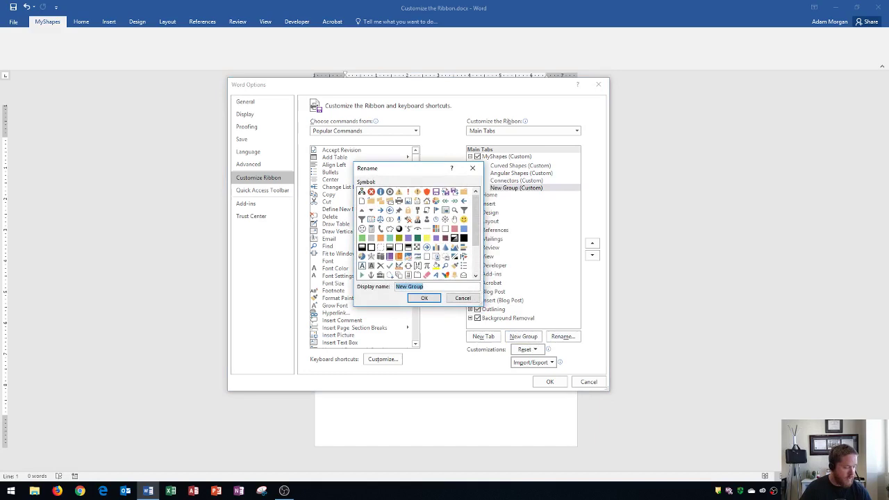
{"action": "type", "text": "Quick Erase"}
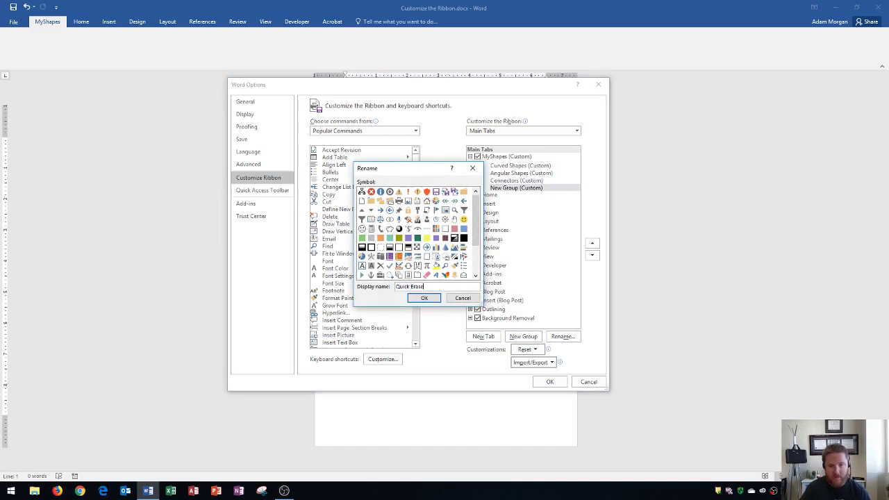
{"action": "key", "text": "Return"}
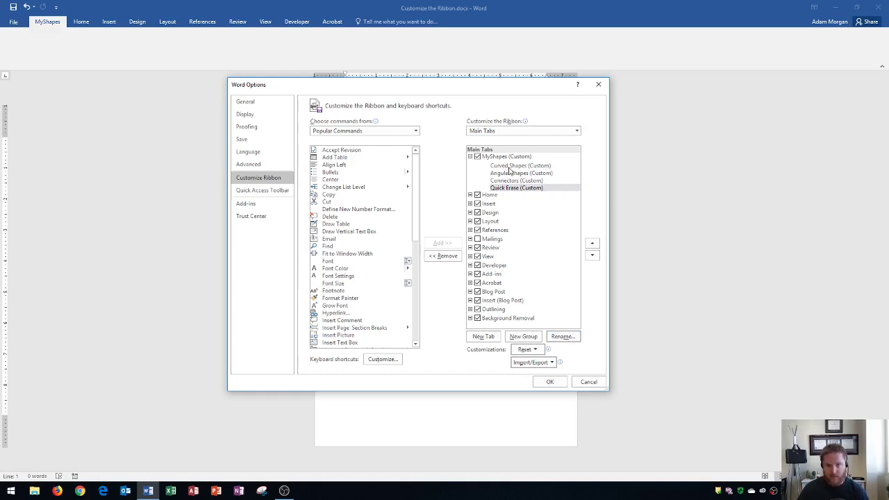
{"action": "left_click", "coordinate": [510, 166]}
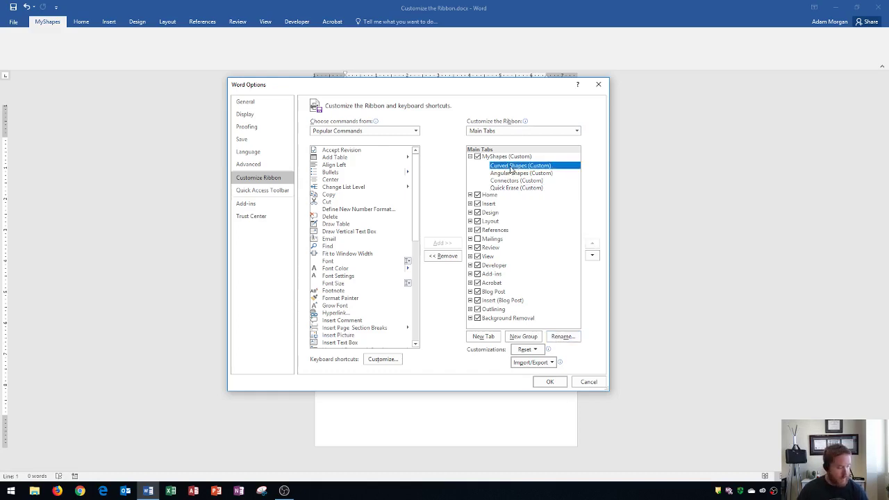
From Commands Not in the Ribbon, add Arc and Oval to the Curved Shapes group.
{"action": "left_click", "coordinate": [414, 131]}
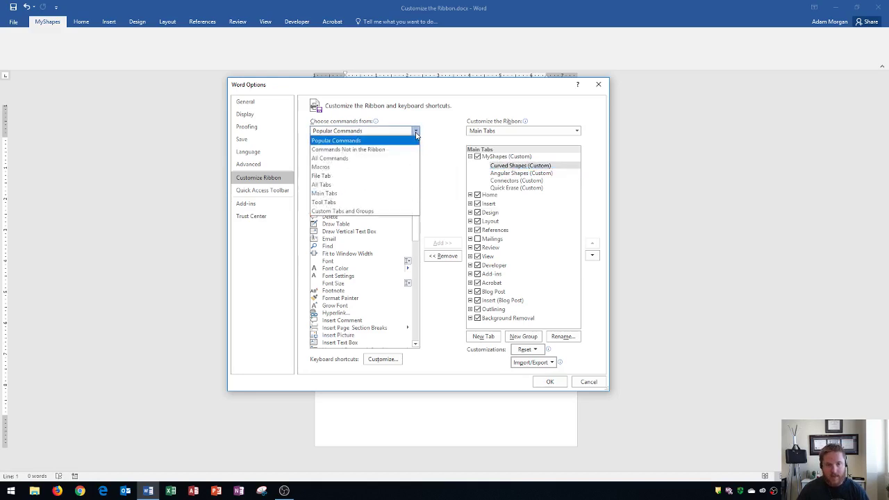
{"action": "left_click", "coordinate": [354, 149]}
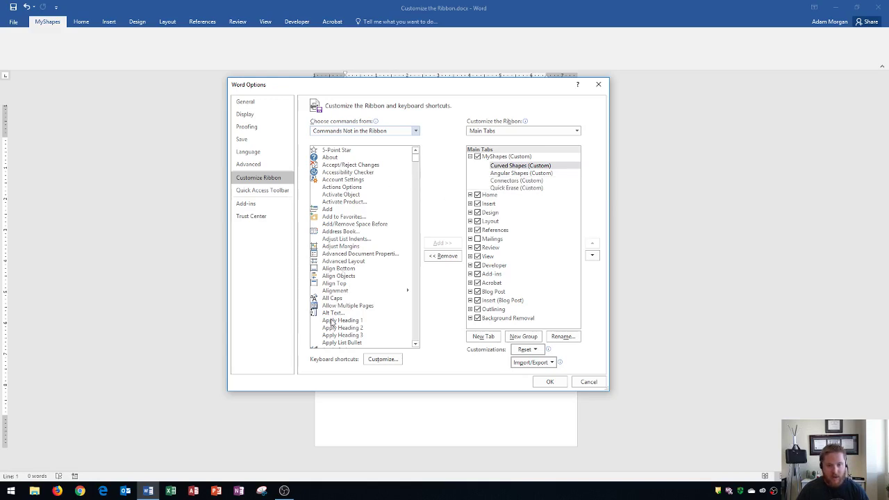
{"action": "left_click", "coordinate": [373, 335]}
{"action": "scroll", "coordinate": [360, 314], "scroll_direction": "down", "scroll_amount": 2}
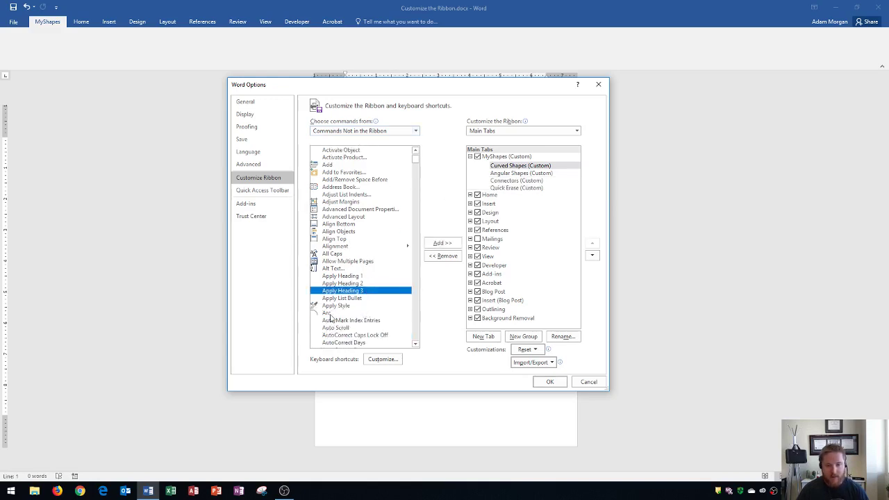
{"action": "left_click", "coordinate": [330, 314]}
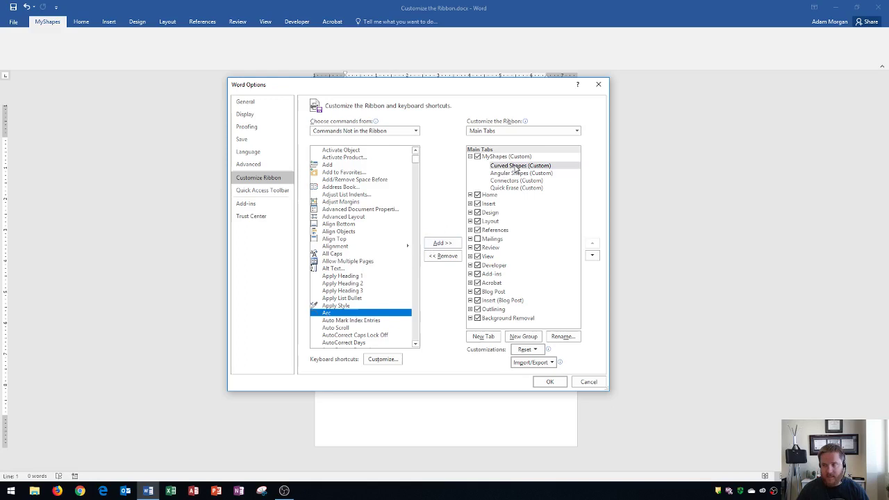
{"action": "left_click", "coordinate": [441, 245]}
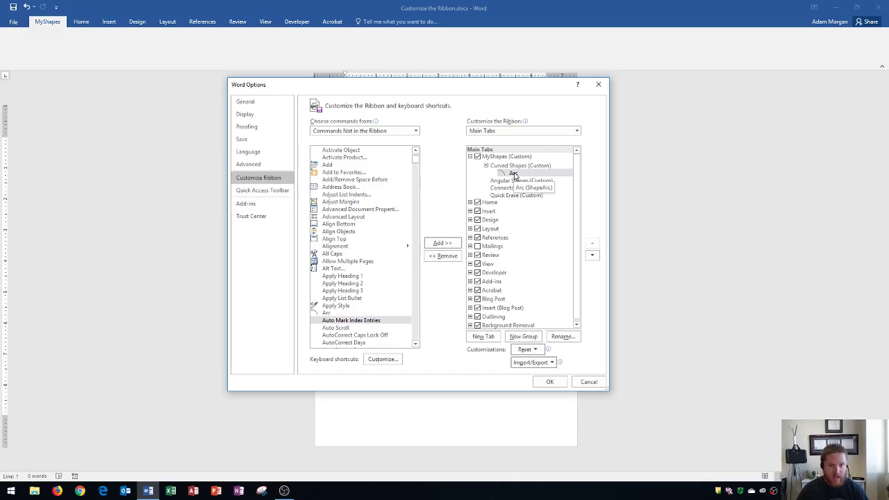
{"action": "left_click_drag", "start_coordinate": [416, 159], "coordinate": [413, 262]}
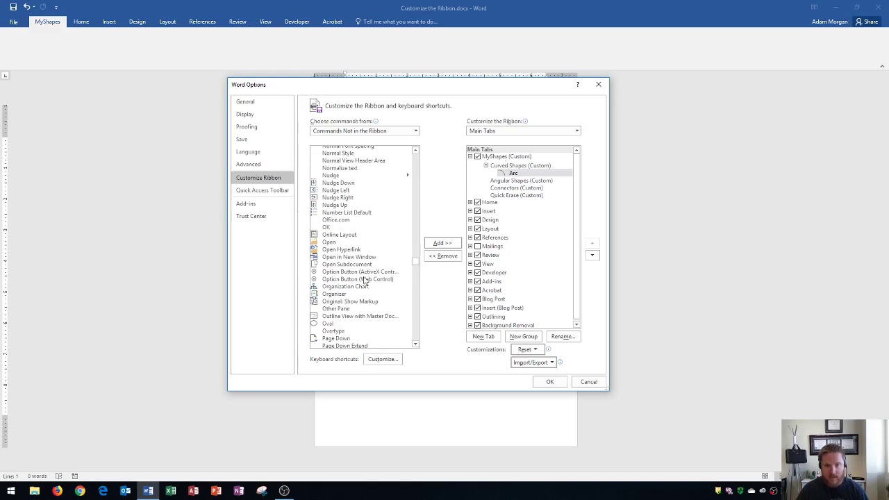
{"action": "left_click", "coordinate": [328, 324]}
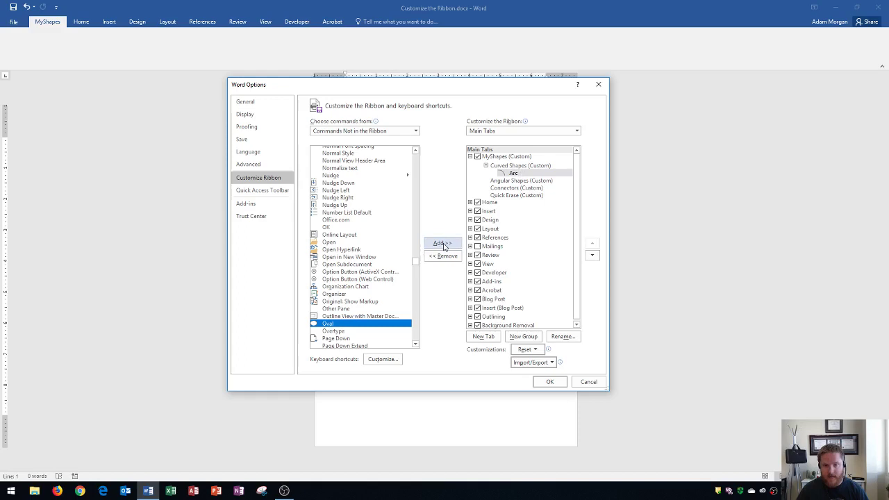
{"action": "left_click", "coordinate": [442, 243]}
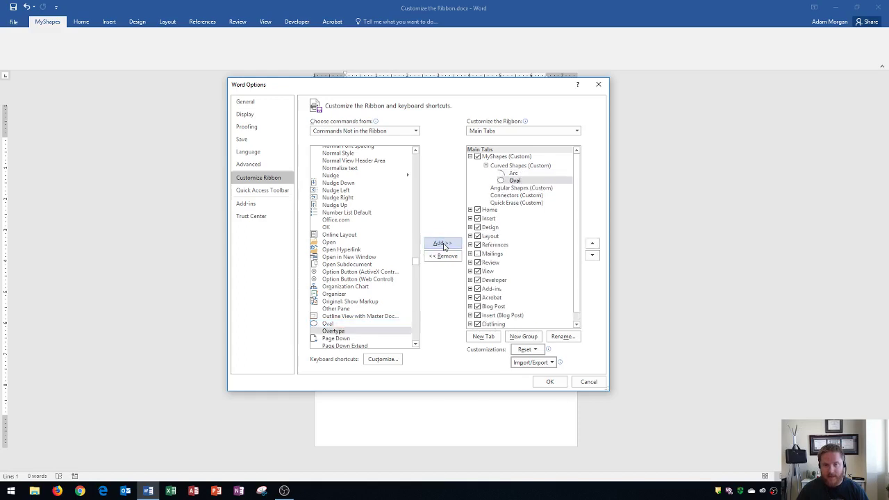
Select Angular Shapes (Custom) and add the Isosceles Triangle and Rectangle commands to it.
{"action": "left_click", "coordinate": [511, 188]}
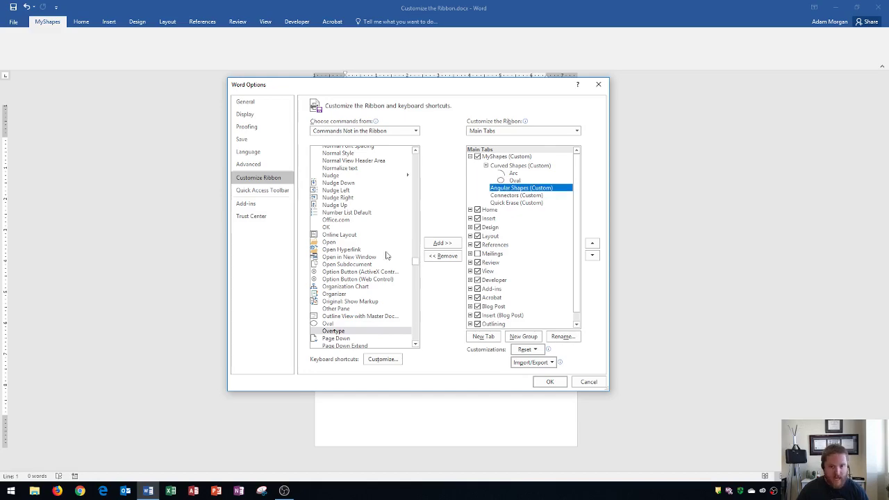
{"action": "left_click_drag", "start_coordinate": [415, 263], "coordinate": [422, 234]}
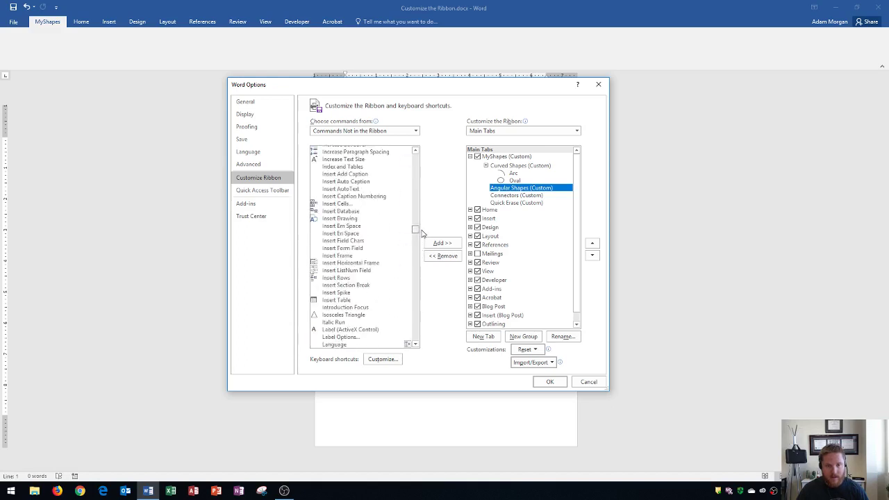
{"action": "scroll", "coordinate": [417, 230], "scroll_direction": "down", "scroll_amount": 3}
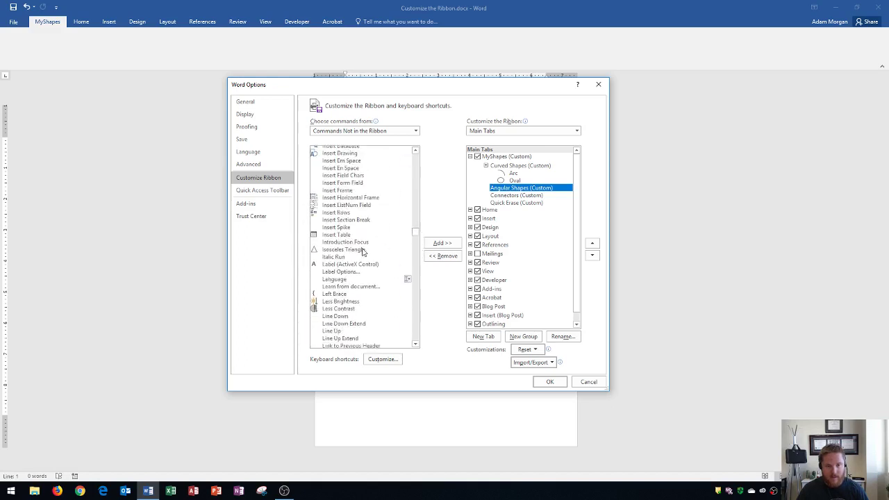
{"action": "left_click", "coordinate": [354, 251]}
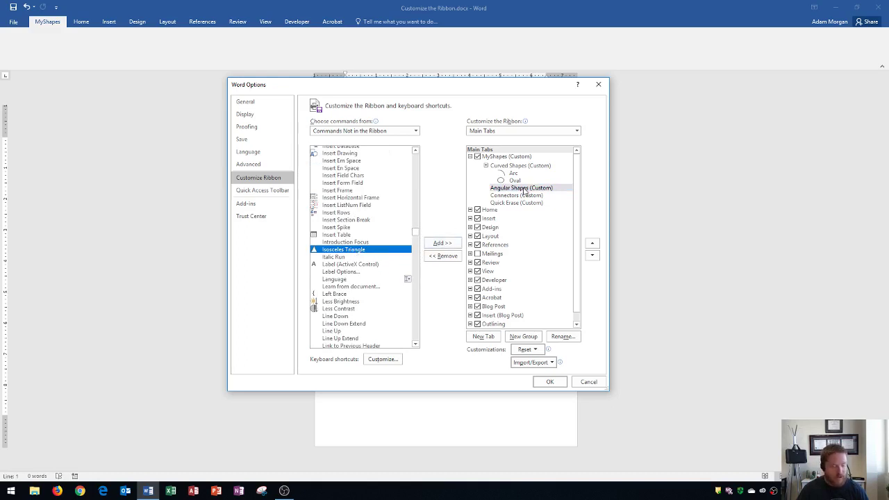
{"action": "left_click", "coordinate": [443, 245]}
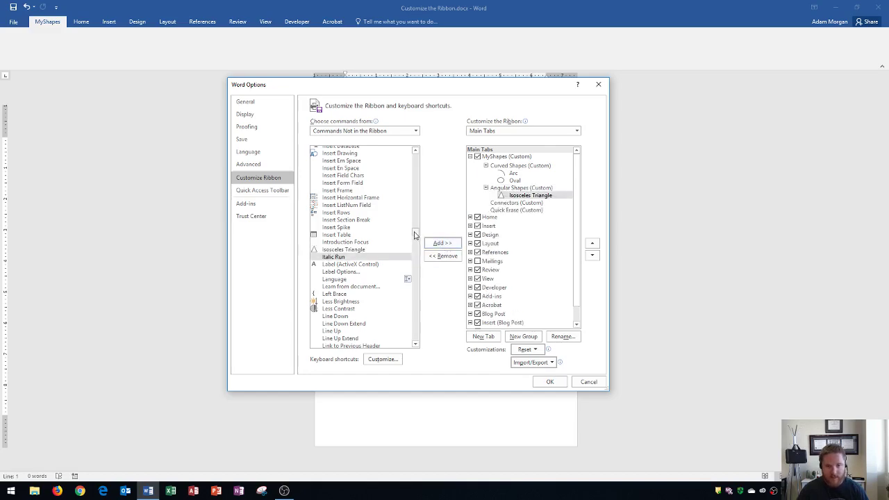
{"action": "left_click_drag", "start_coordinate": [414, 233], "coordinate": [413, 302]}
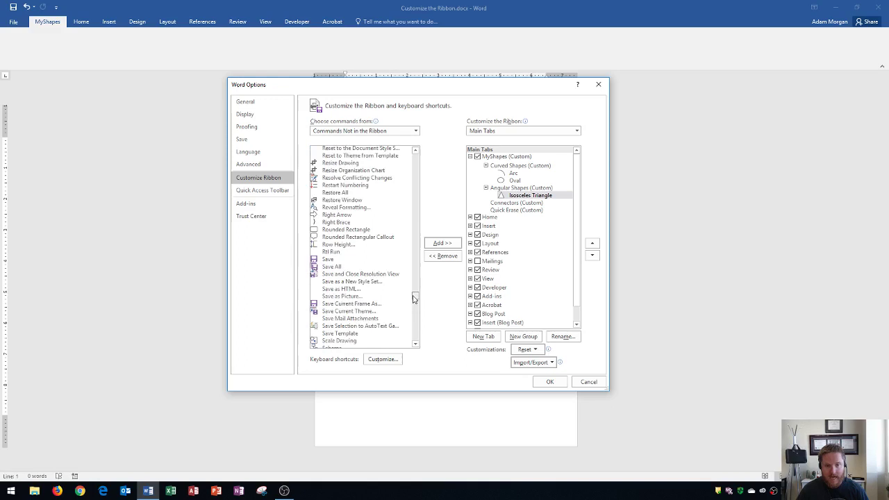
{"action": "left_click_drag", "start_coordinate": [413, 299], "coordinate": [414, 291]}
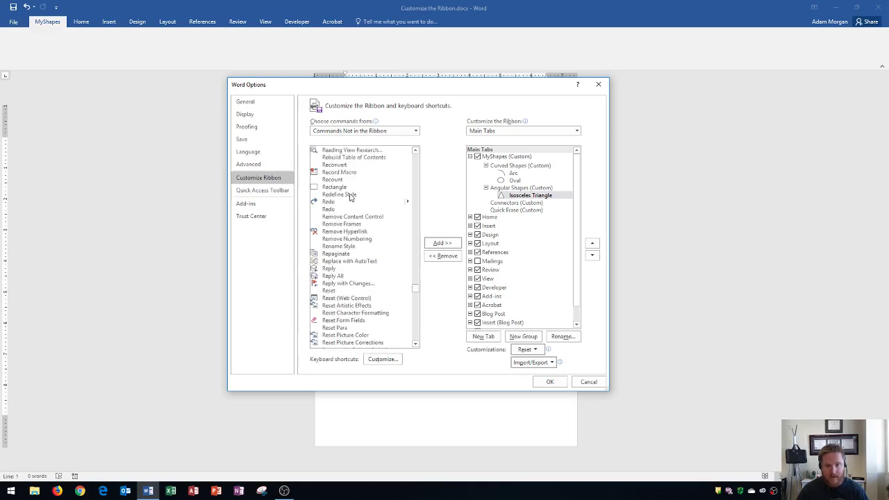
{"action": "left_click", "coordinate": [347, 187]}
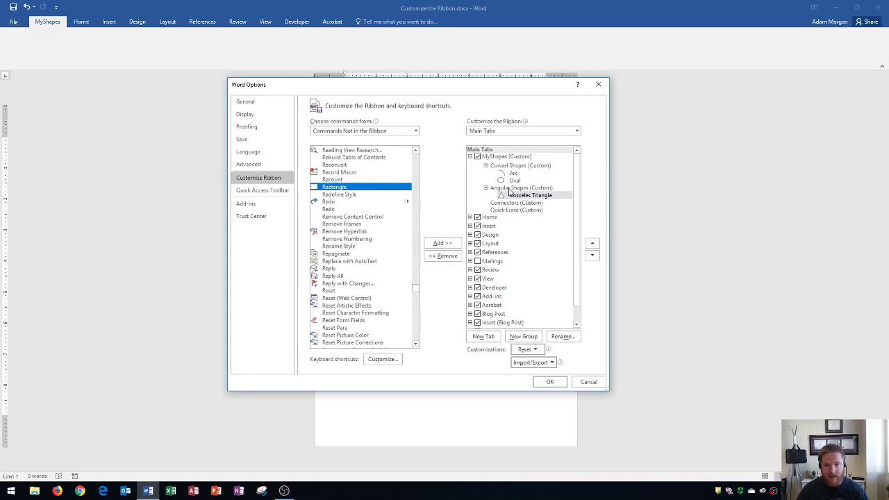
{"action": "left_click", "coordinate": [442, 246]}
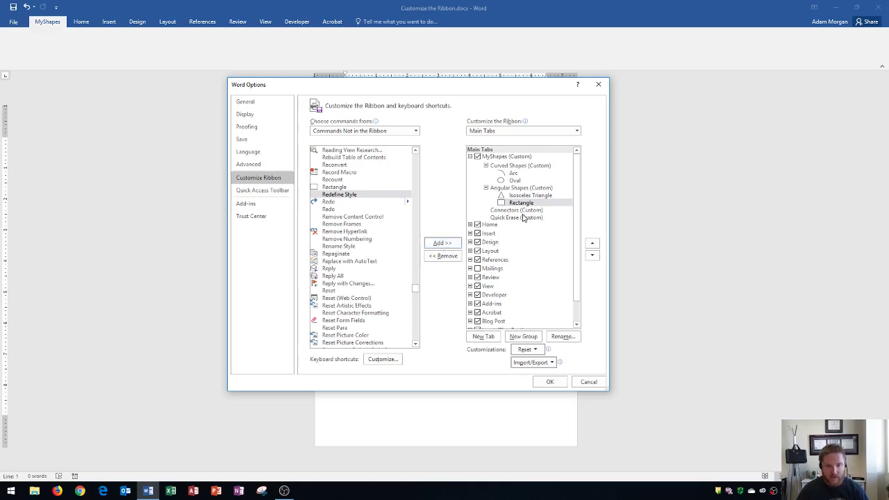
Select Connectors (Custom) and add the Elbow Arrow Connector and Elbow Connector commands.
{"action": "left_click", "coordinate": [516, 210]}
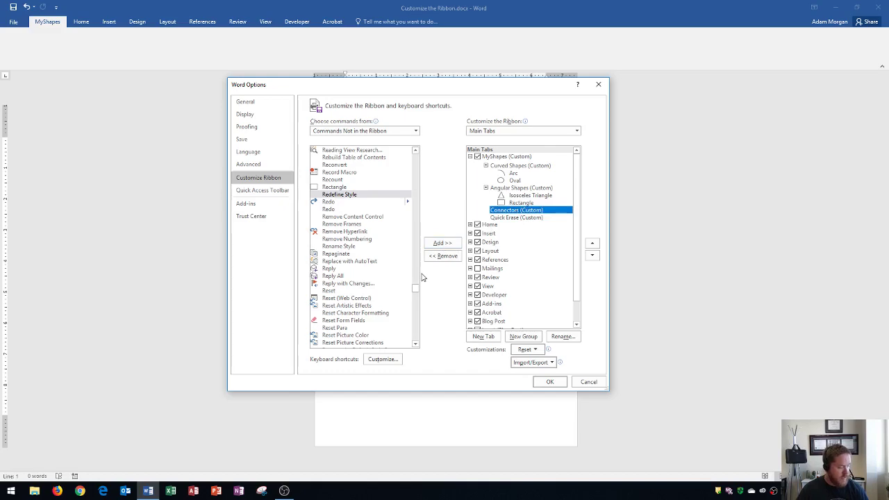
{"action": "left_click_drag", "start_coordinate": [418, 290], "coordinate": [415, 206]}
{"action": "left_click", "coordinate": [356, 207]}
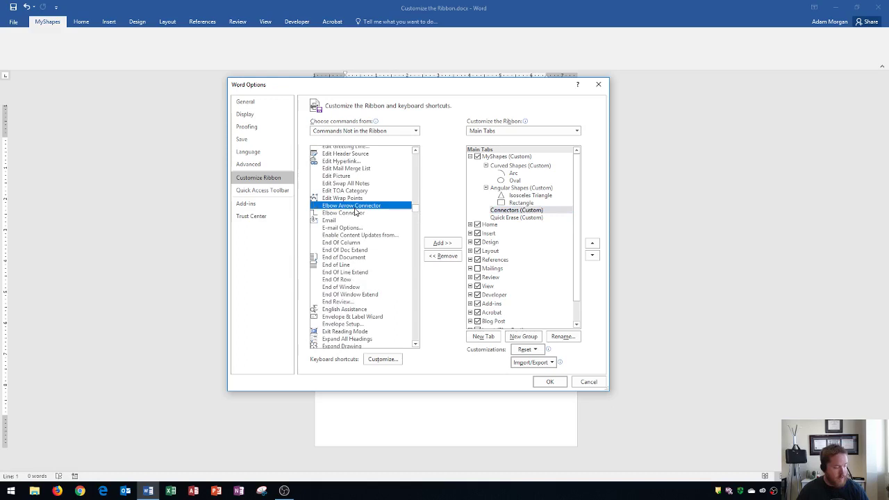
{"action": "left_click", "coordinate": [442, 243]}
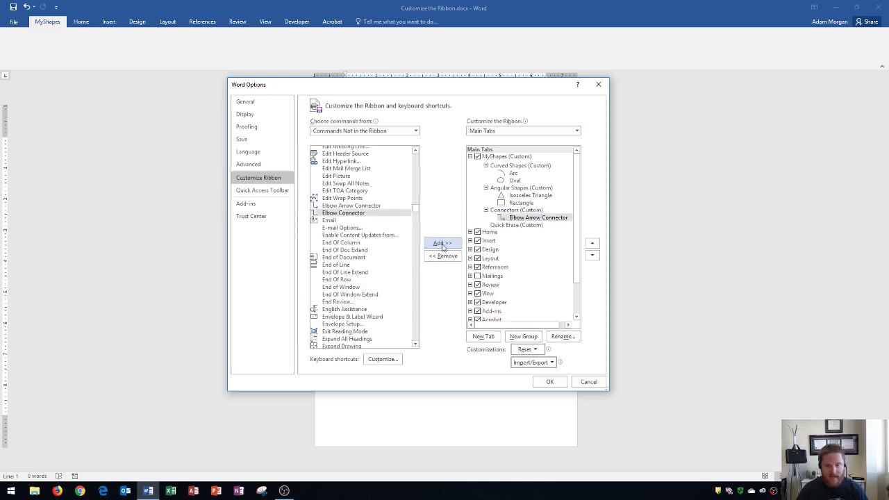
{"action": "left_click", "coordinate": [344, 213]}
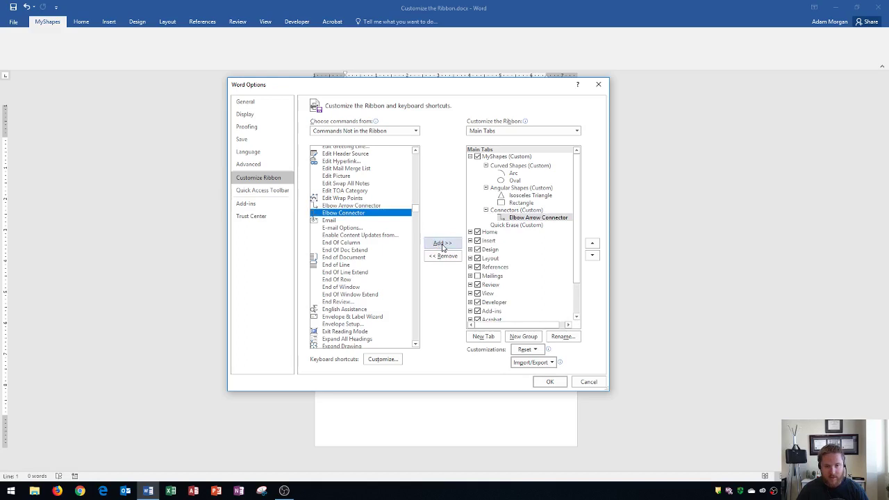
{"action": "left_click", "coordinate": [442, 244]}
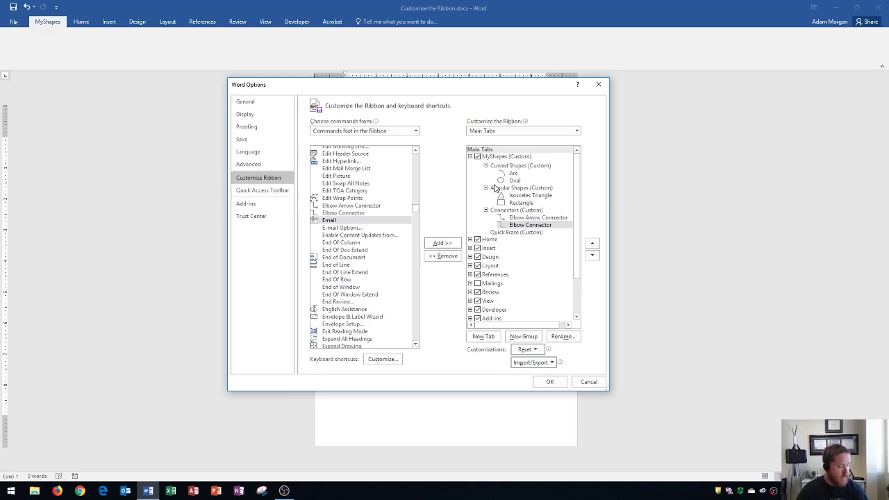
Select Quick Erase (Custom) and add the Clear and Clear Formats commands to it.
{"action": "left_click", "coordinate": [509, 233]}
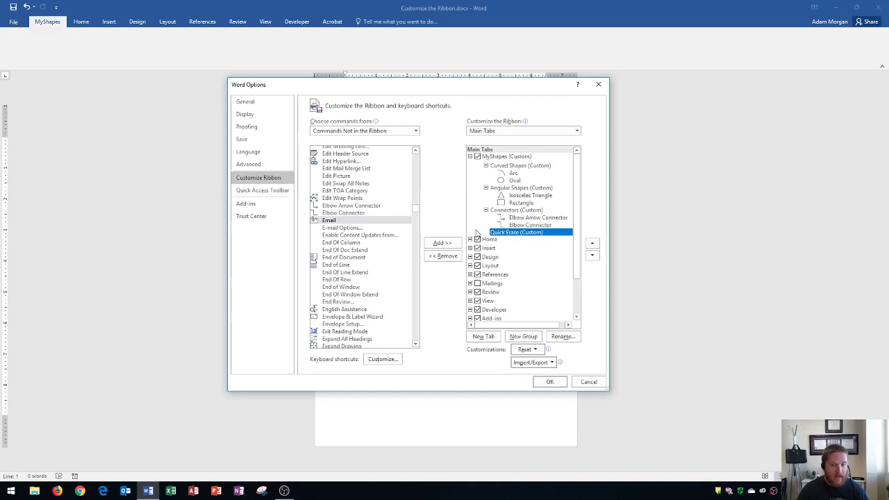
{"action": "left_click_drag", "start_coordinate": [416, 208], "coordinate": [420, 188]}
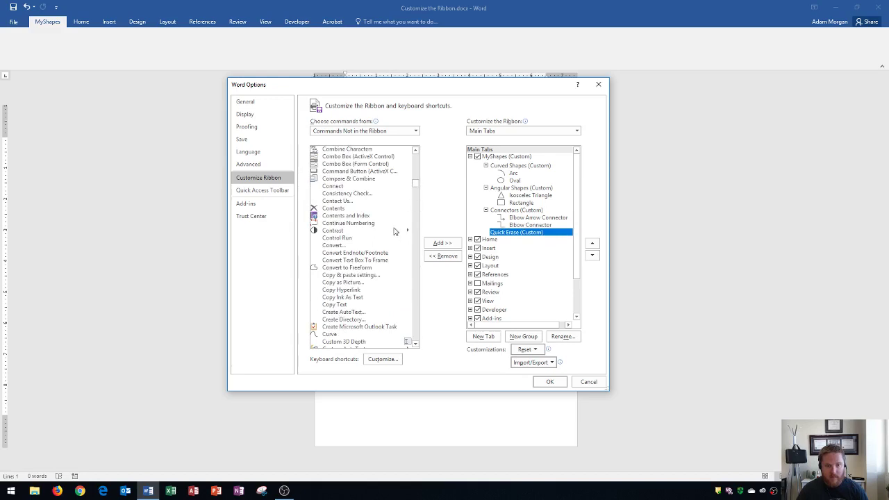
{"action": "left_click", "coordinate": [415, 188]}
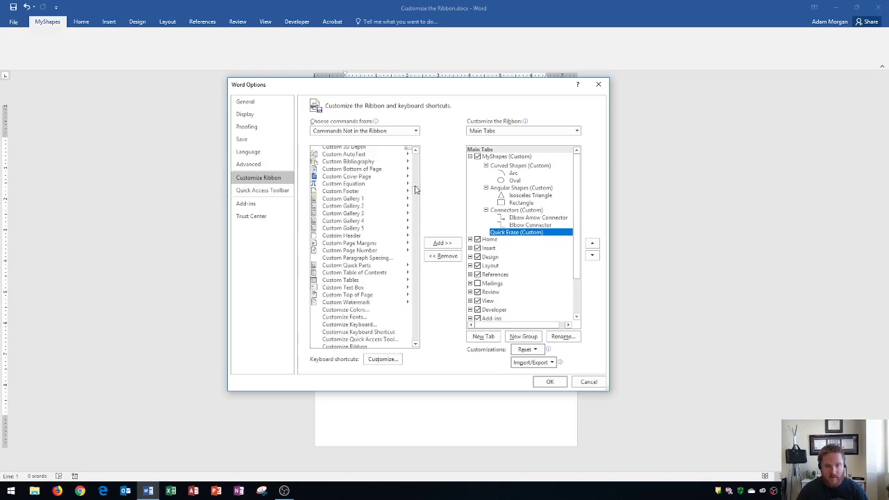
{"action": "left_click_drag", "start_coordinate": [414, 188], "coordinate": [415, 177]}
{"action": "scroll", "coordinate": [389, 201], "scroll_direction": "down", "scroll_amount": 1}
{"action": "left_click", "coordinate": [339, 227]}
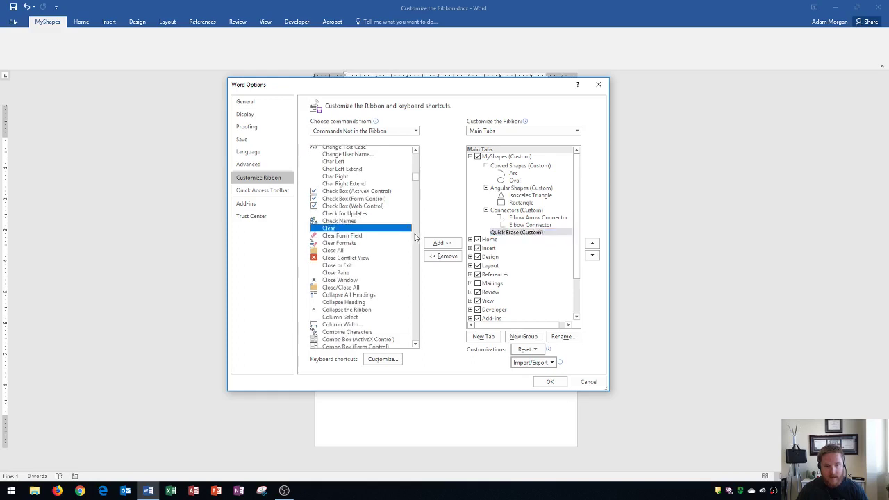
{"action": "left_click", "coordinate": [439, 244]}
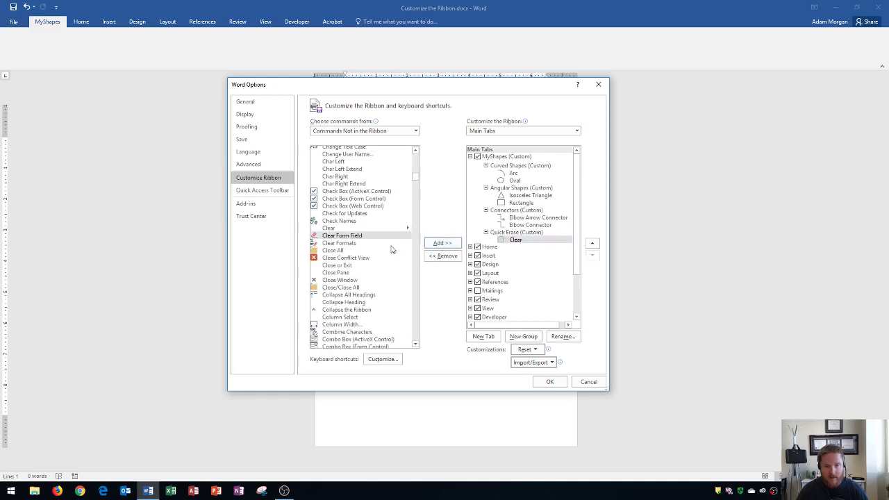
{"action": "left_click", "coordinate": [341, 243]}
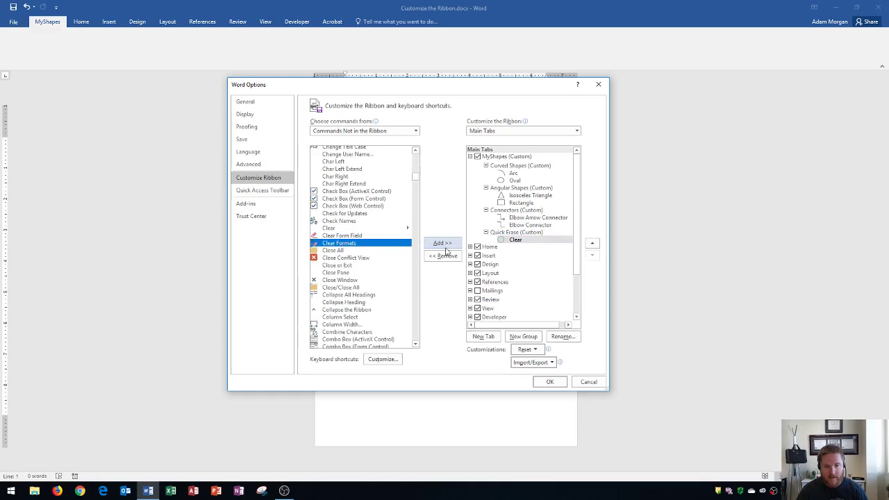
{"action": "left_click", "coordinate": [445, 245]}
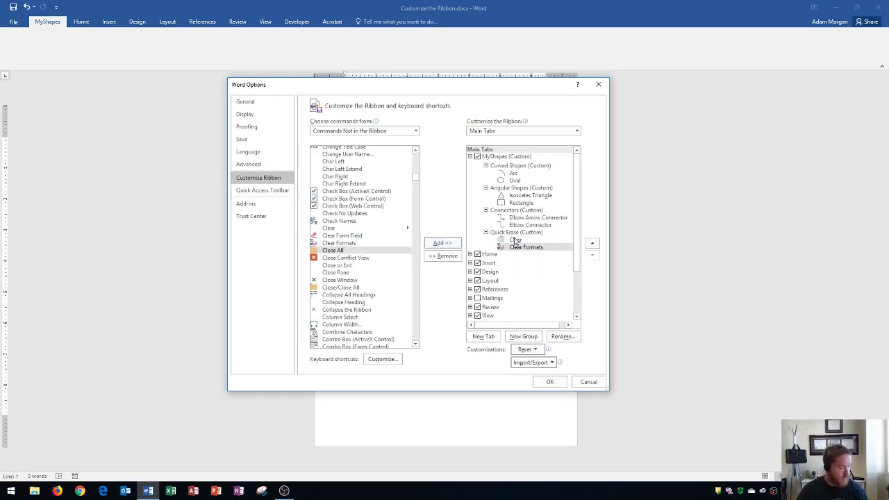
Confirm Word Options with OK, then draw a thin arc near the page top using MyShapes Arc.
{"action": "left_click", "coordinate": [546, 382]}
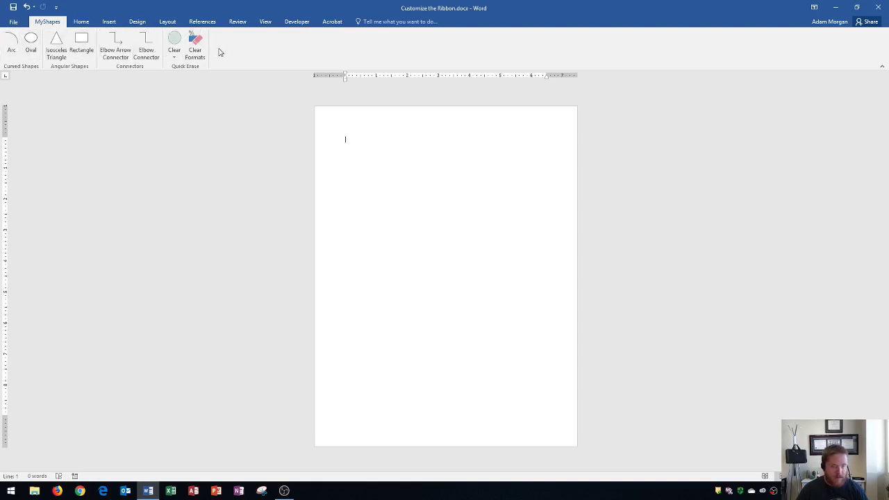
{"action": "left_click", "coordinate": [10, 48]}
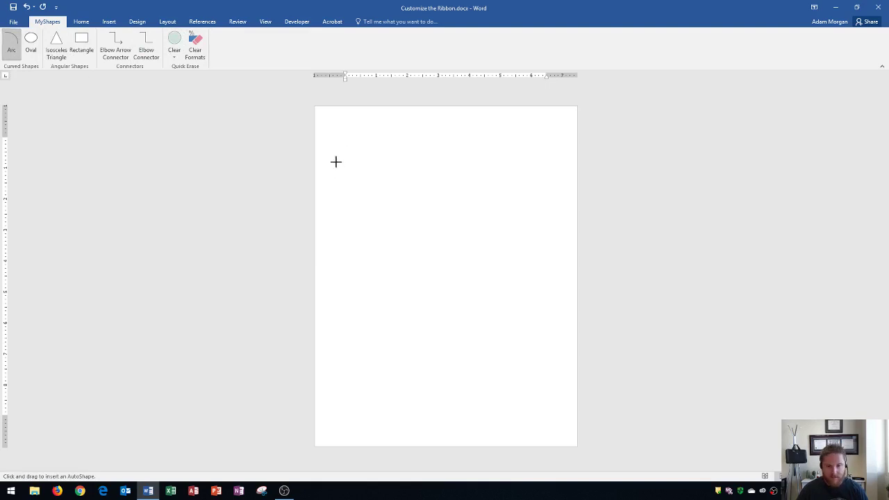
{"action": "left_click_drag", "start_coordinate": [367, 167], "coordinate": [471, 194]}
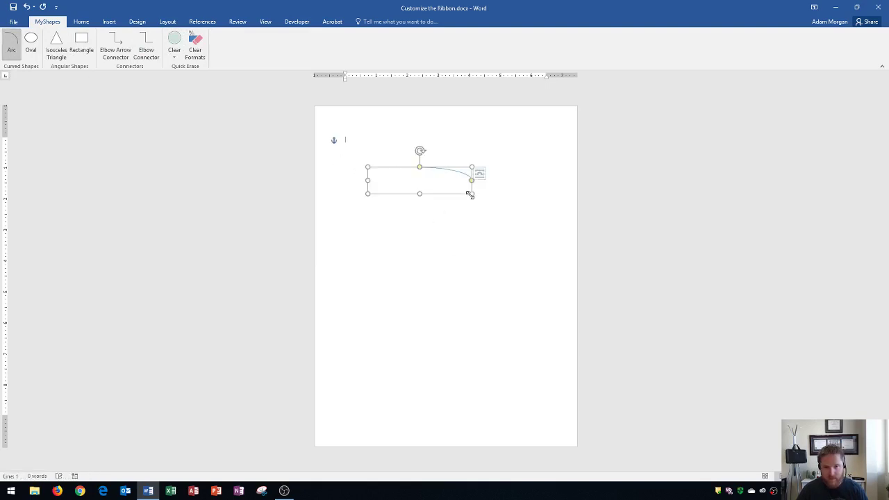
{"action": "left_click", "coordinate": [436, 242]}
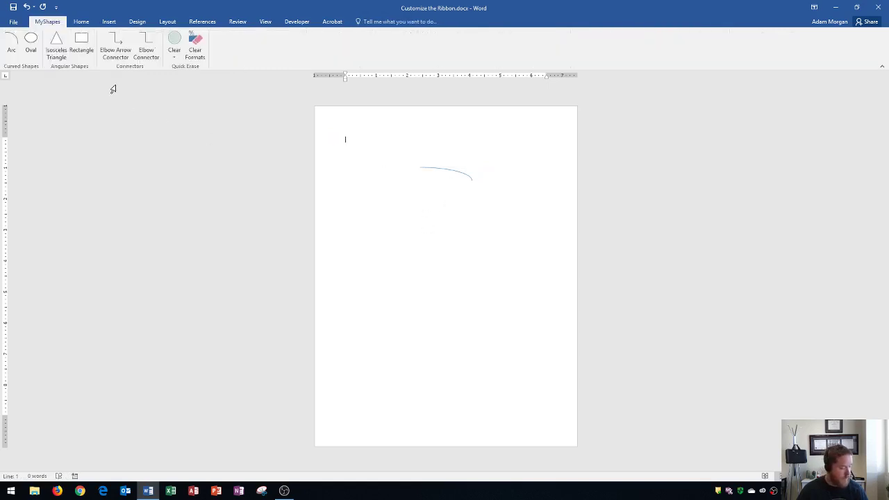
{"action": "left_click", "coordinate": [856, 11]}
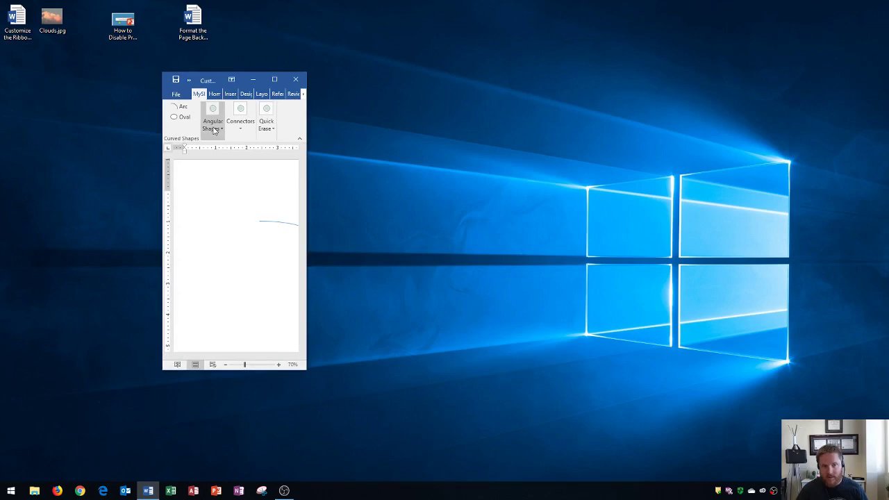
{"action": "mouse_move", "coordinate": [312, 171]}
{"action": "left_mouse_down"}
{"action": "mouse_move", "coordinate": [483, 177]}
{"action": "mouse_move", "coordinate": [293, 173]}
{"action": "mouse_move", "coordinate": [306, 173]}
{"action": "left_mouse_up"}
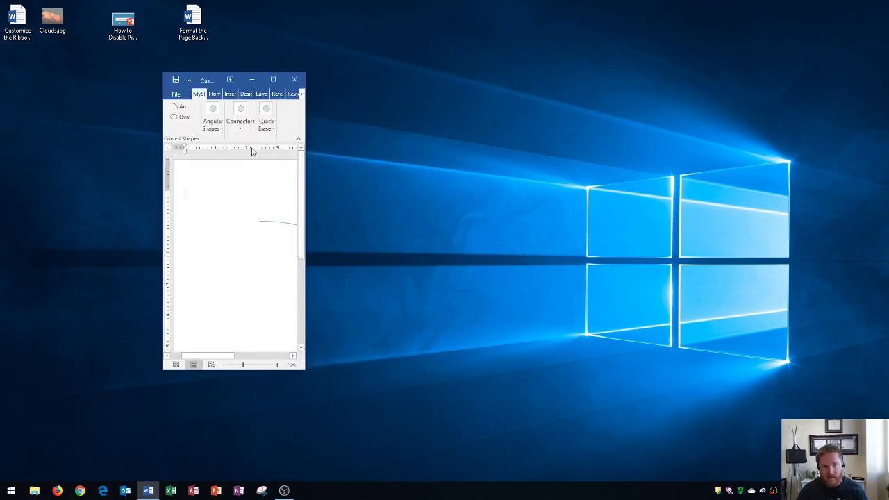
{"action": "left_click", "coordinate": [266, 130]}
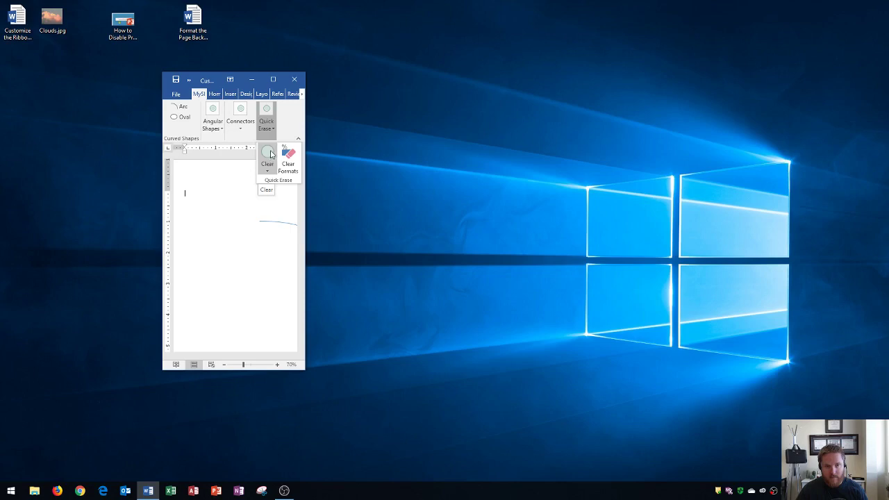
{"action": "left_click", "coordinate": [209, 192]}
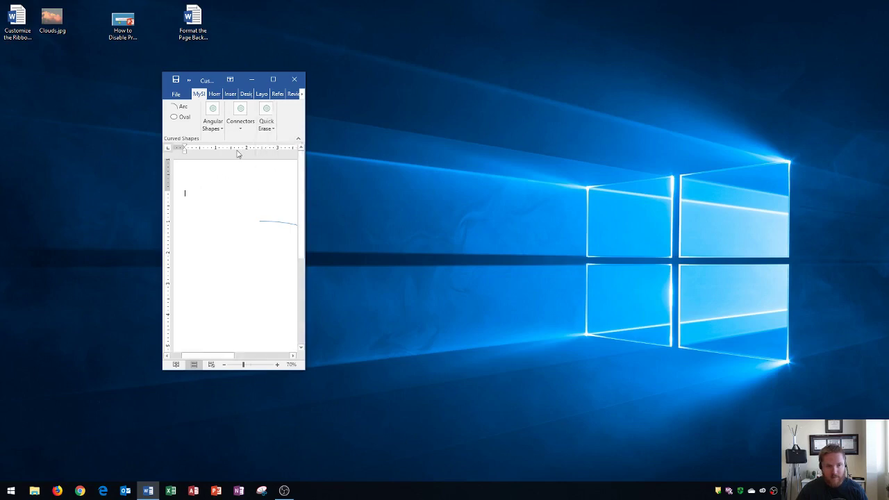
{"action": "left_click", "coordinate": [273, 80]}
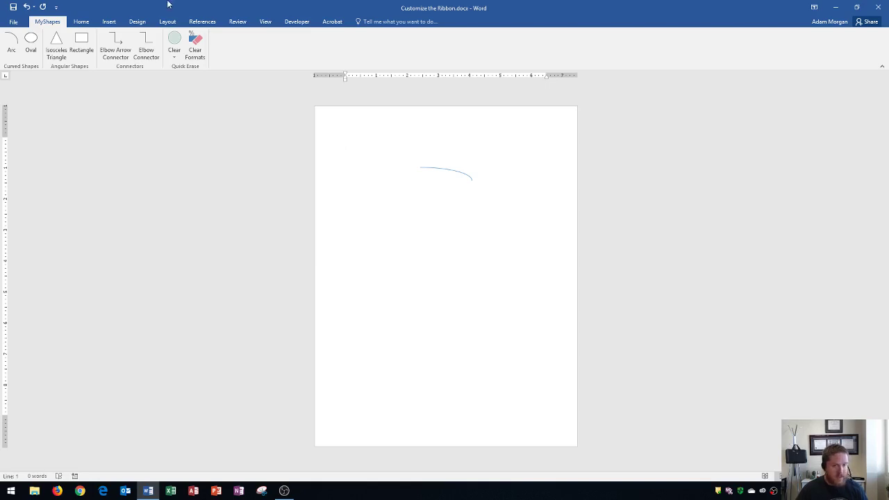
Open Customize Ribbon in Word Options, then close it without saving changes.
{"action": "left_click", "coordinate": [13, 21]}
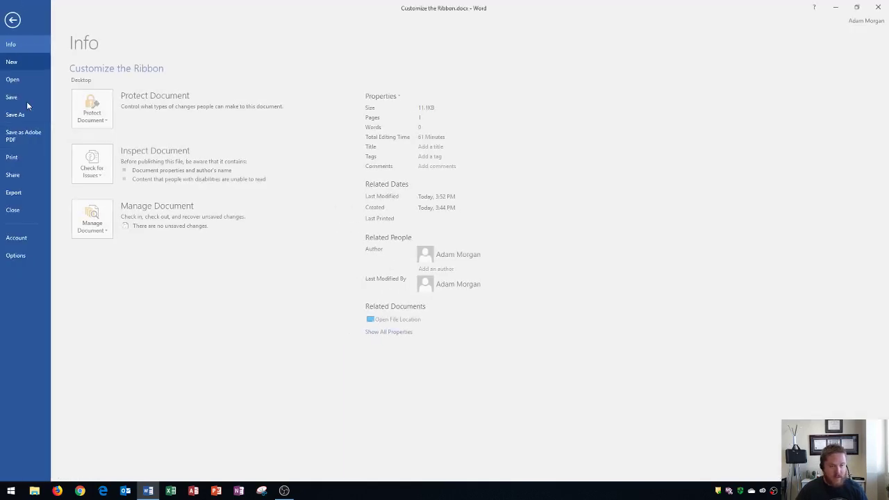
{"action": "left_click", "coordinate": [23, 257]}
{"action": "left_click", "coordinate": [262, 179]}
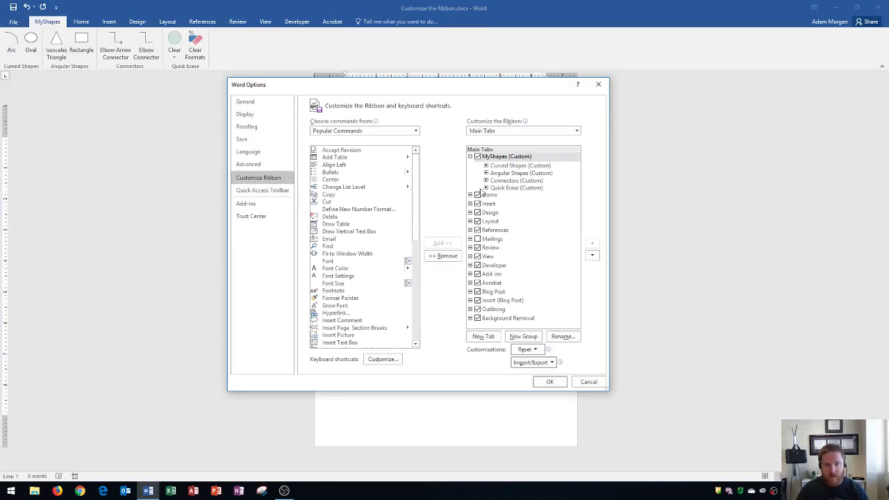
{"action": "left_click", "coordinate": [588, 382]}
Reopen Customize Ribbon and reset all customizations, confirming with Yes.
{"action": "left_click", "coordinate": [13, 22]}
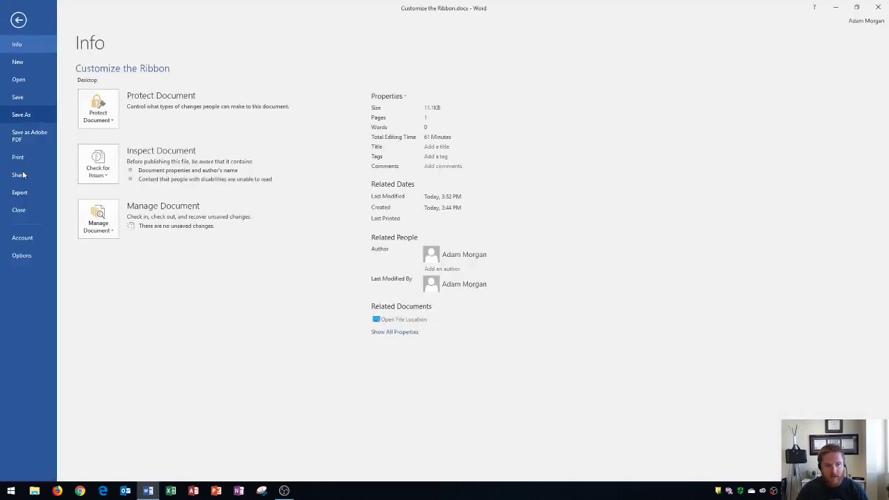
{"action": "left_click", "coordinate": [22, 258]}
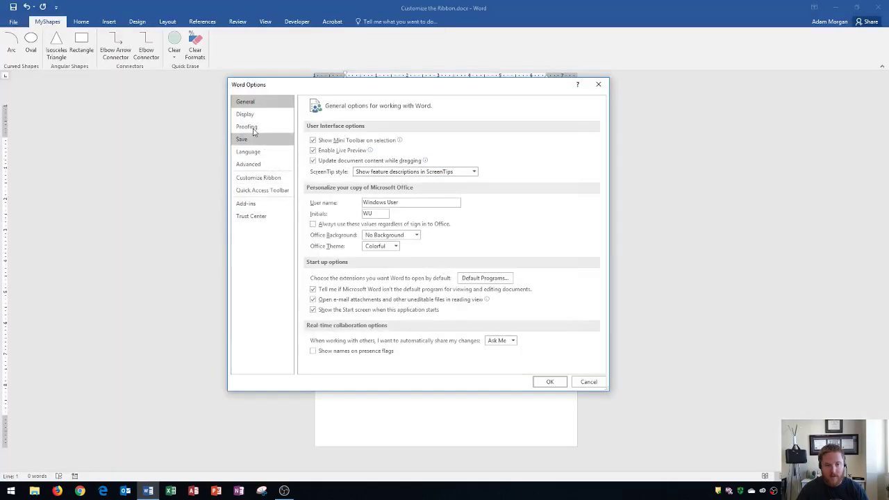
{"action": "left_click", "coordinate": [257, 178]}
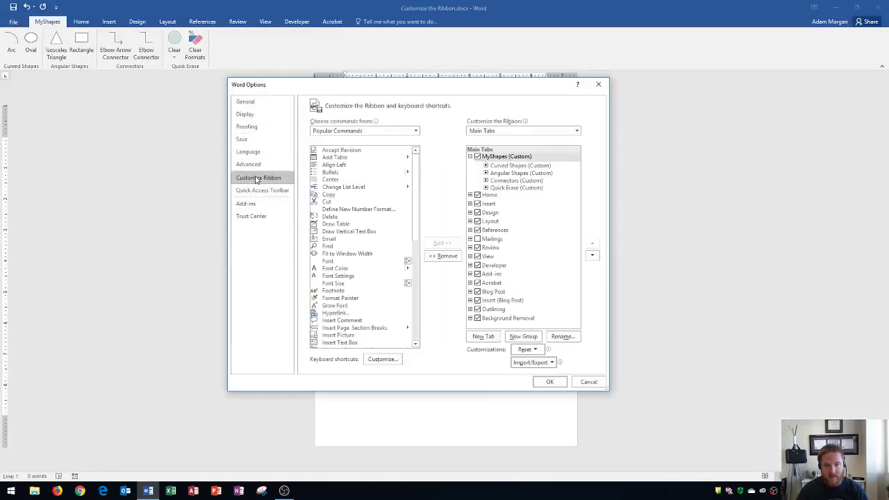
{"action": "left_click", "coordinate": [526, 350]}
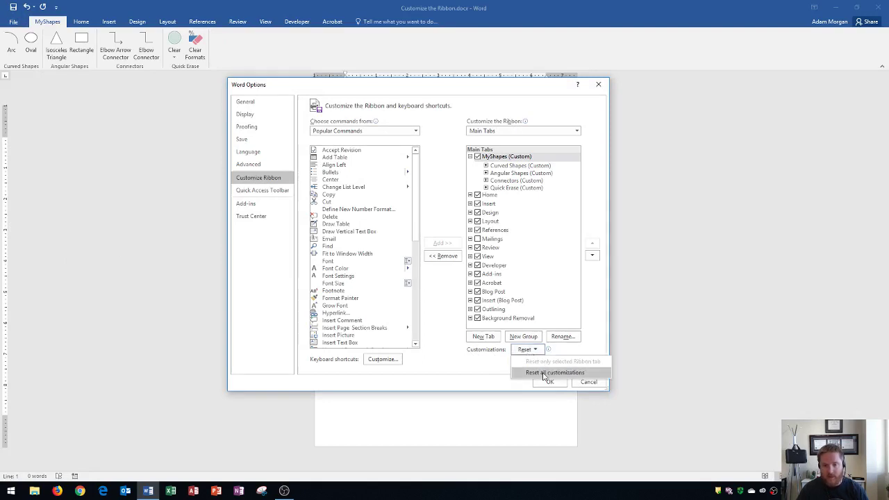
{"action": "left_click", "coordinate": [544, 373]}
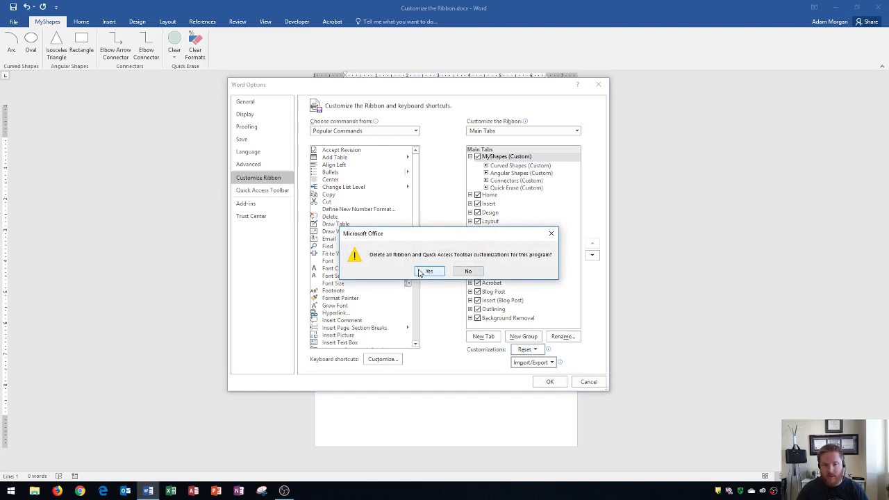
{"action": "left_click", "coordinate": [428, 272]}
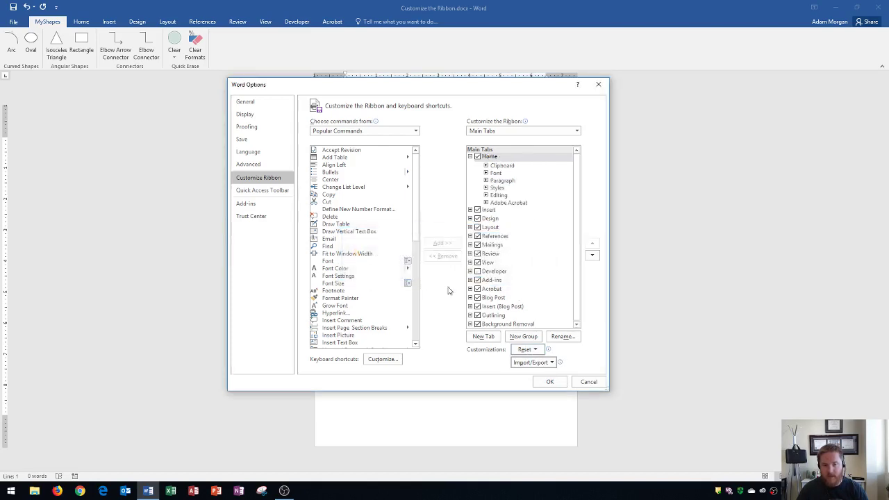
Close Word Options with OK and display the restored Mailings tab's commands.
{"action": "left_click", "coordinate": [549, 383]}
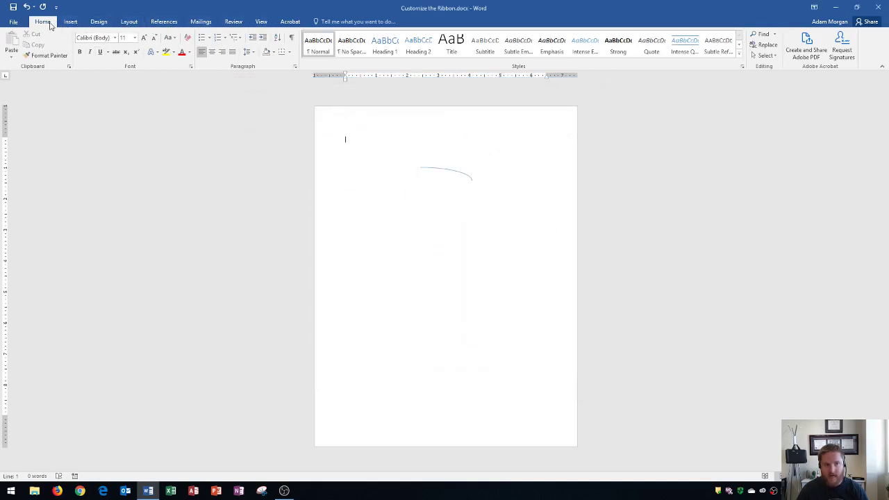
{"action": "left_click", "coordinate": [196, 23]}
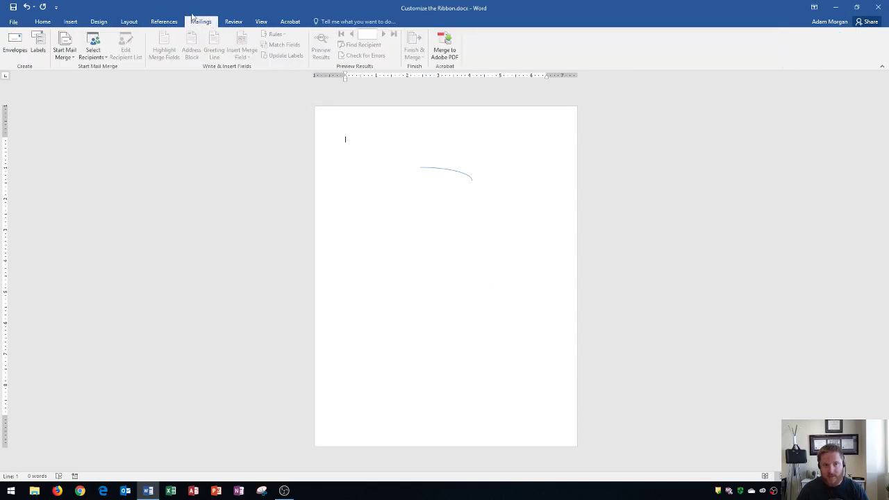